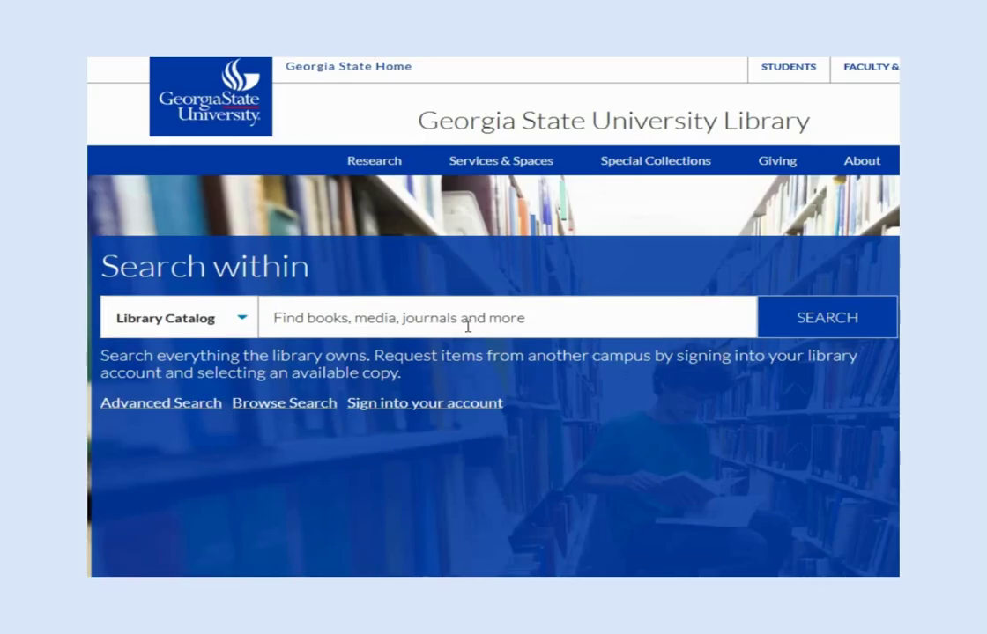
- Search the Library Catalog with a query ending in "AND medical" and look over the first results
{"action": "left_click", "coordinate": [468, 327]}
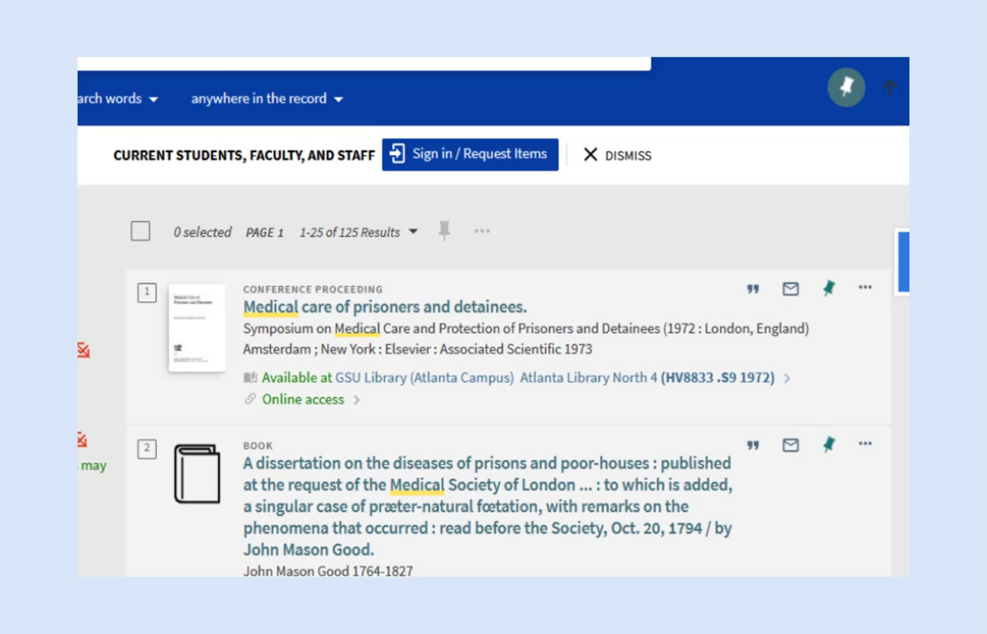
{"action": "scroll", "coordinate": [600, 310], "scroll_direction": "down", "scroll_amount": 8}
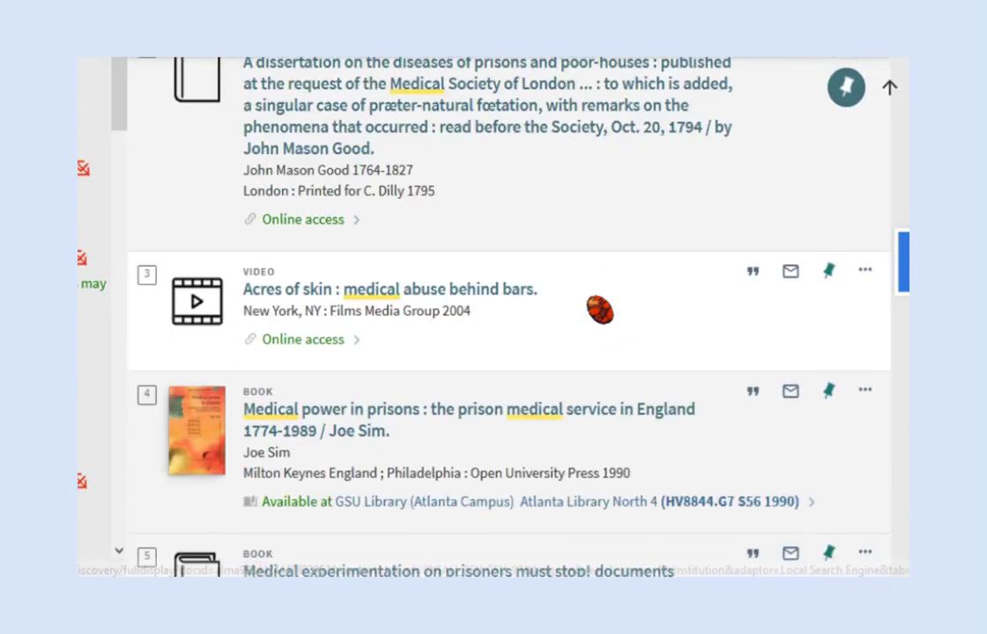
{"action": "scroll", "coordinate": [599, 311], "scroll_direction": "down", "scroll_amount": 5}
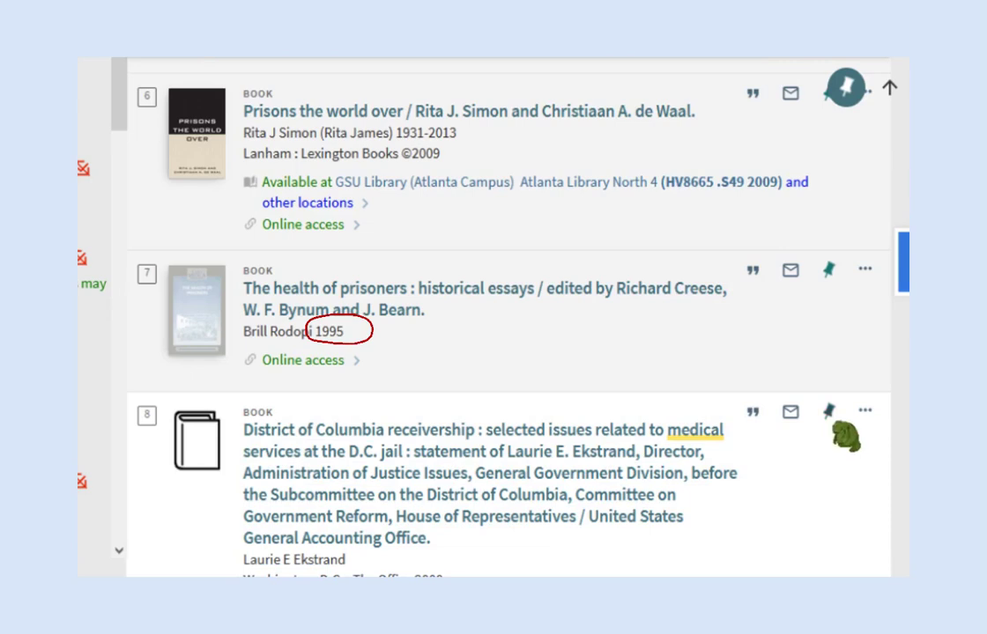
{"action": "scroll", "coordinate": [682, 331], "scroll_direction": "down", "scroll_amount": 6}
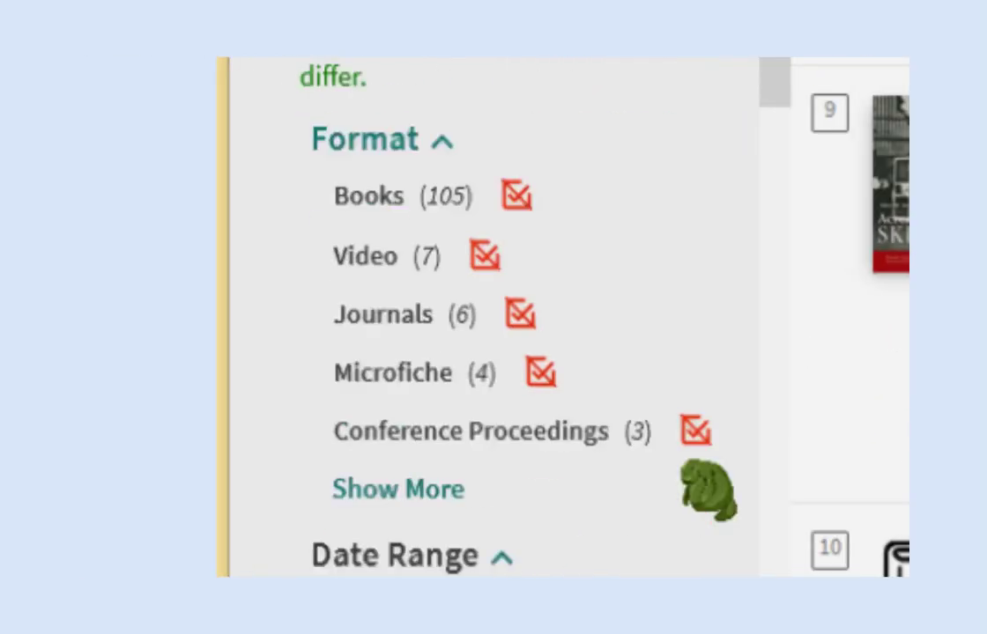
- Limit the results to the location Clarkston Book (A-M, 3rd Floor; N-Z, 4th Floor)
{"action": "scroll", "coordinate": [88, 357], "scroll_direction": "down", "scroll_amount": 5}
{"action": "scroll", "coordinate": [705, 489], "scroll_direction": "down", "scroll_amount": 5}
{"action": "scroll", "coordinate": [705, 489], "scroll_direction": "up", "scroll_amount": 3}
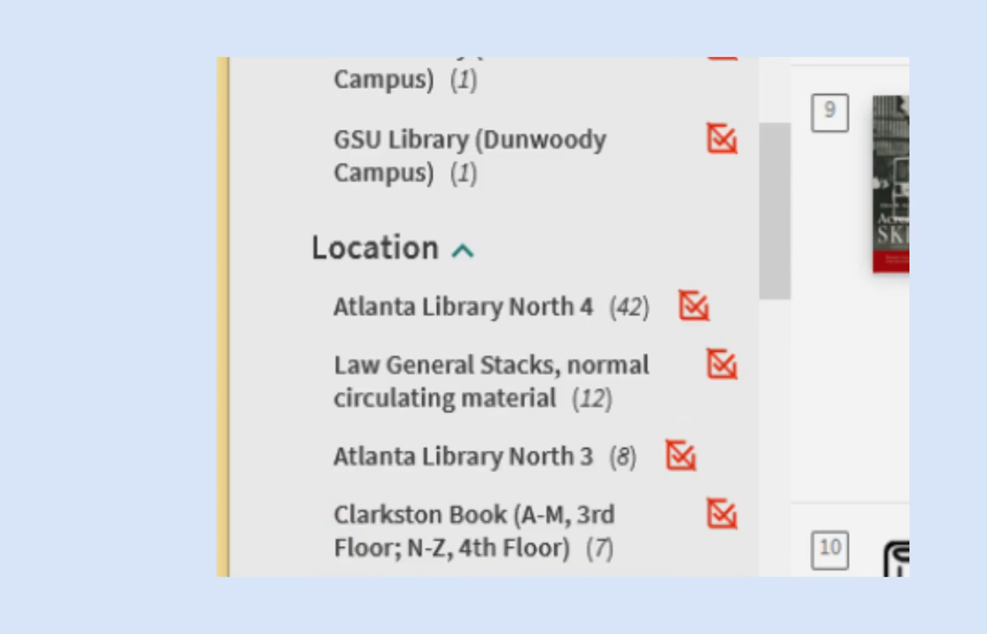
{"action": "left_click", "coordinate": [374, 542]}
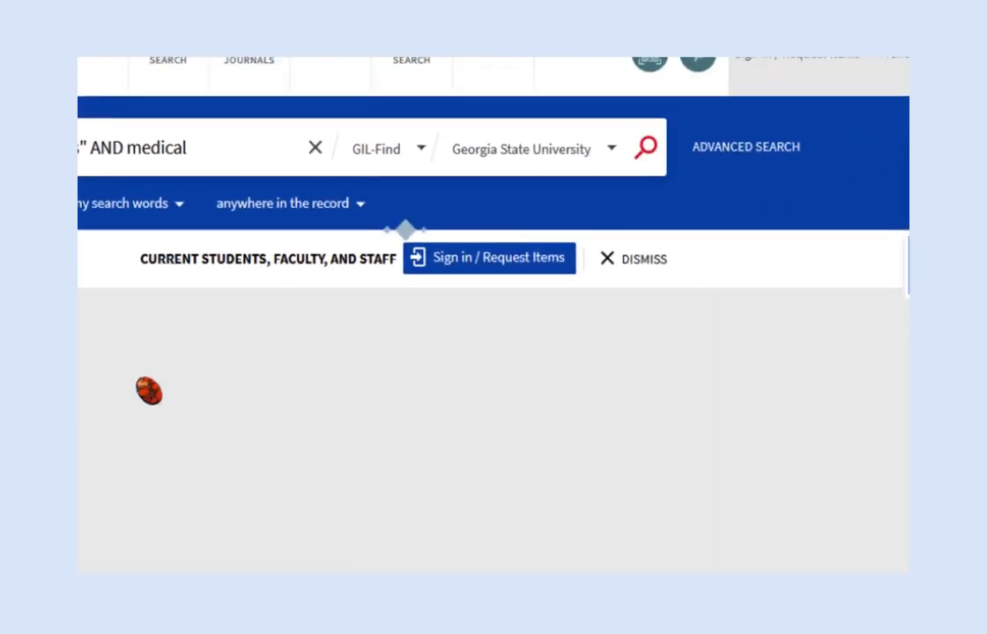
- Review the filtered book list, checking each item's publication year, campus availability and online access
{"action": "scroll", "coordinate": [697, 364], "scroll_direction": "down", "scroll_amount": 3}
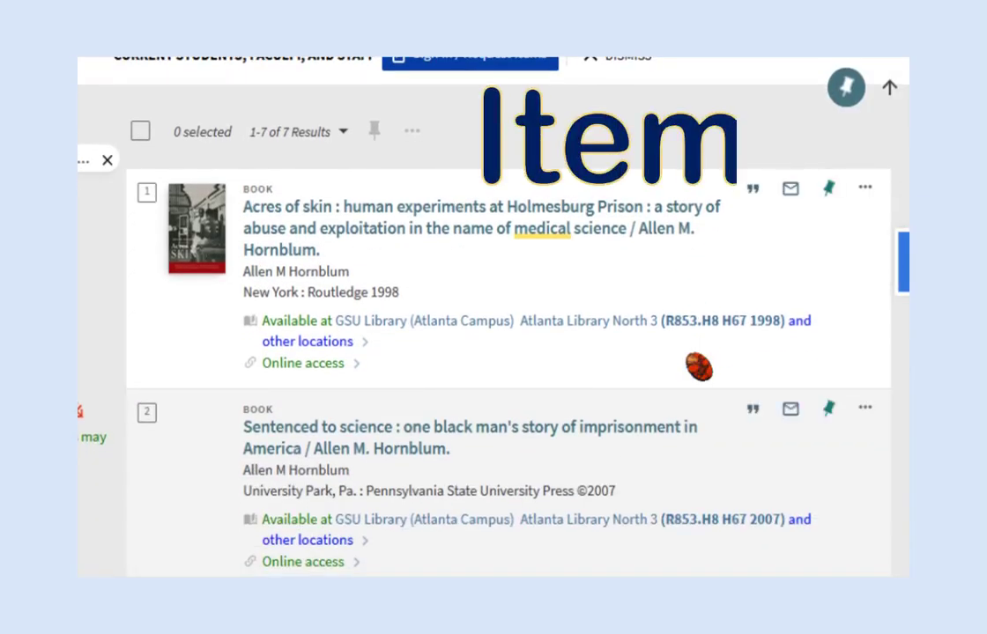
{"action": "scroll", "coordinate": [699, 367], "scroll_direction": "down", "scroll_amount": 1}
{"action": "scroll", "coordinate": [699, 367], "scroll_direction": "up", "scroll_amount": 1}
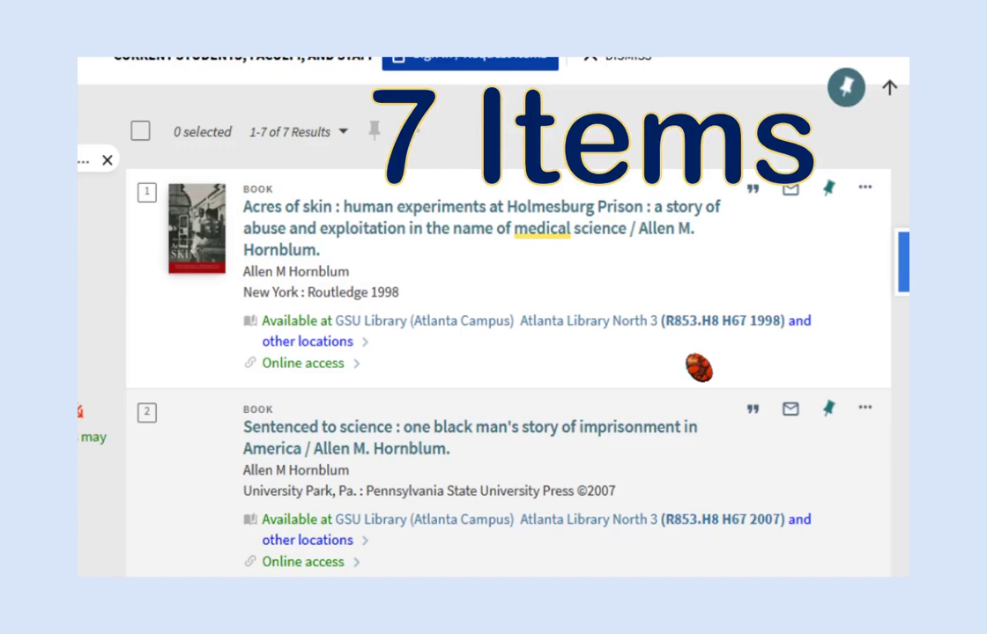
{"action": "scroll", "coordinate": [699, 369], "scroll_direction": "down", "scroll_amount": 2}
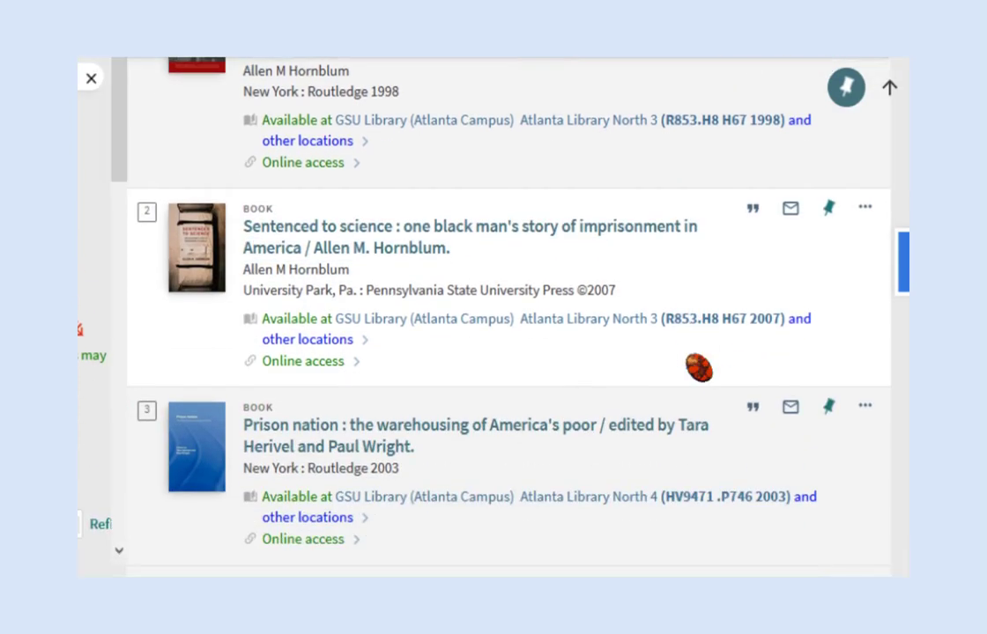
{"action": "scroll", "coordinate": [698, 367], "scroll_direction": "down", "scroll_amount": 2}
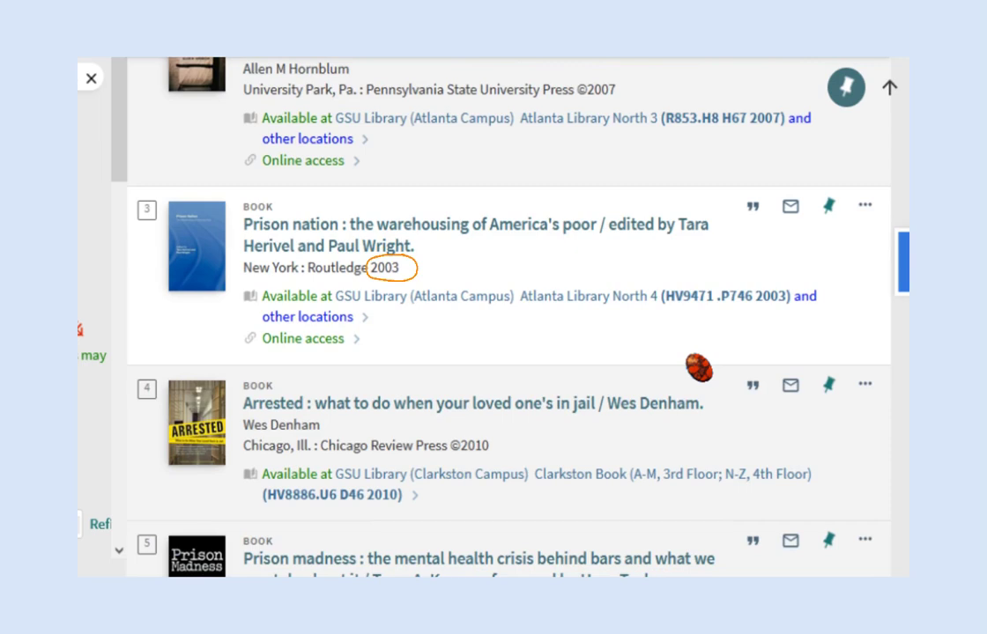
{"action": "scroll", "coordinate": [699, 367], "scroll_direction": "down", "scroll_amount": 1}
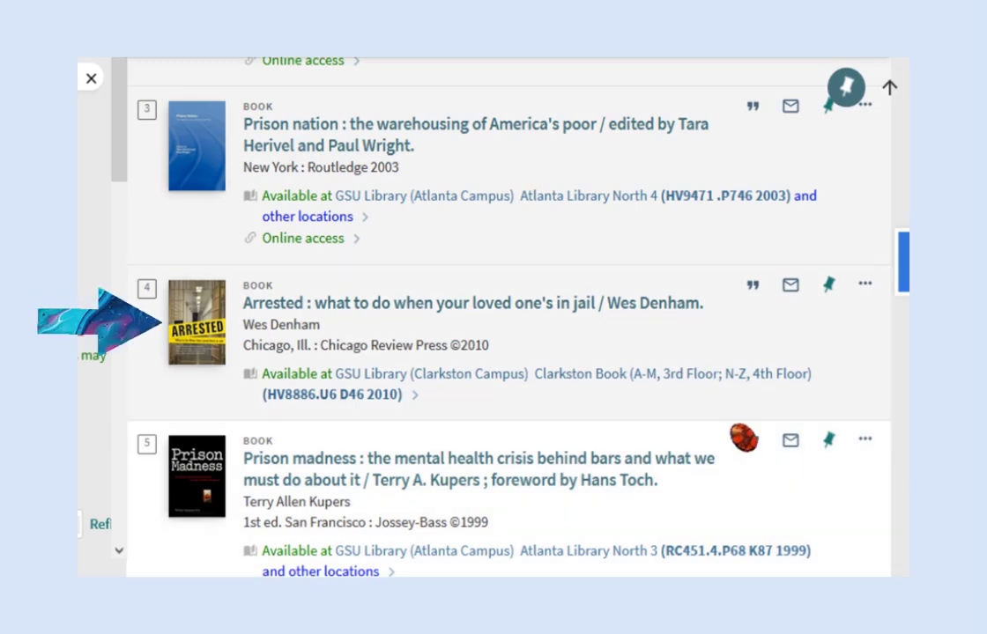
{"action": "scroll", "coordinate": [740, 415], "scroll_direction": "up", "scroll_amount": 8}
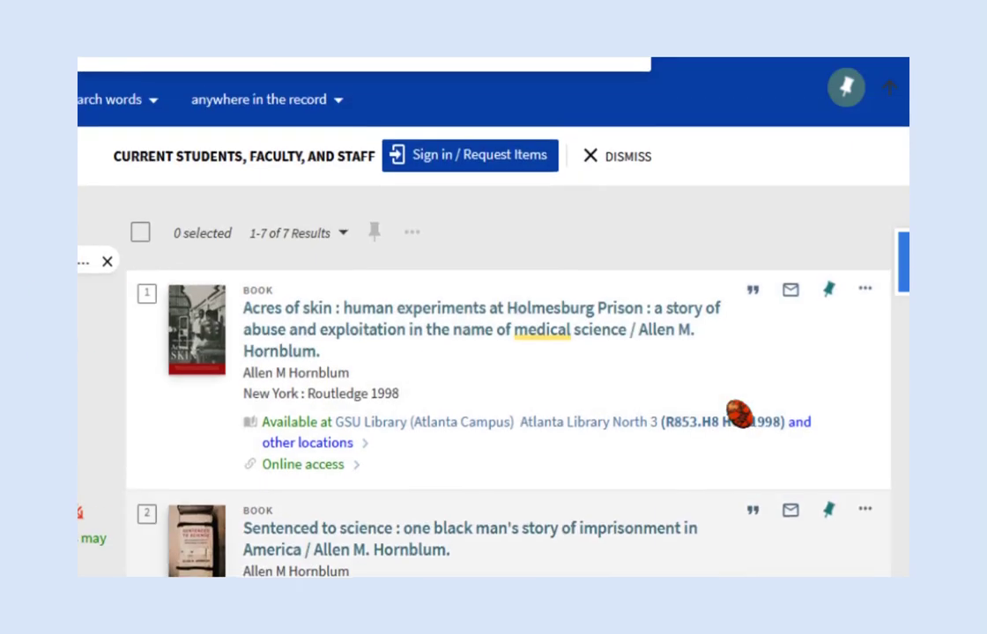
{"action": "scroll", "coordinate": [740, 414], "scroll_direction": "down", "scroll_amount": 2}
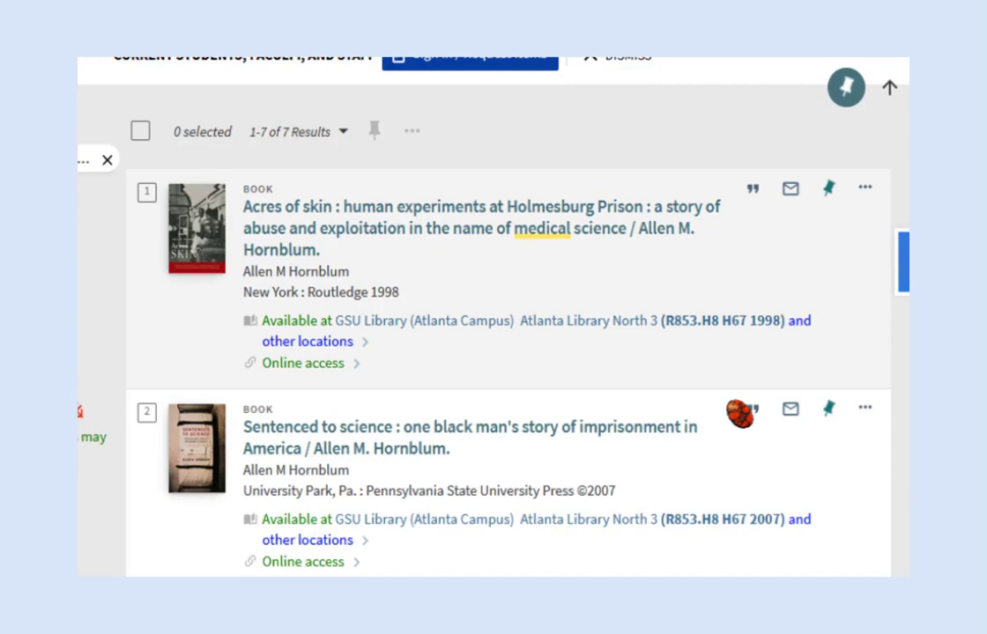
{"action": "scroll", "coordinate": [741, 414], "scroll_direction": "down", "scroll_amount": 5}
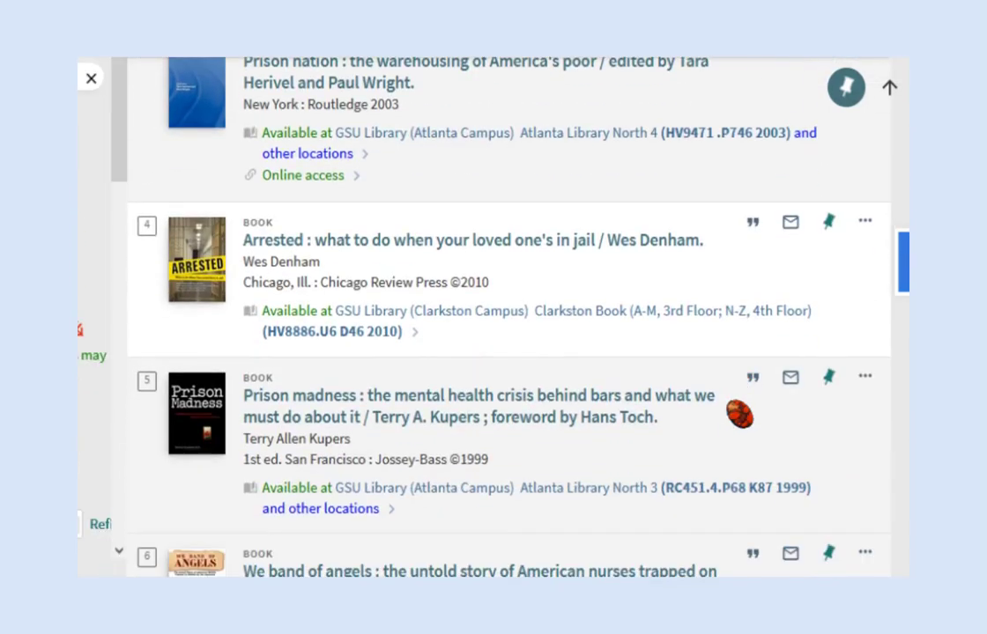
{"action": "scroll", "coordinate": [740, 415], "scroll_direction": "down", "scroll_amount": 2}
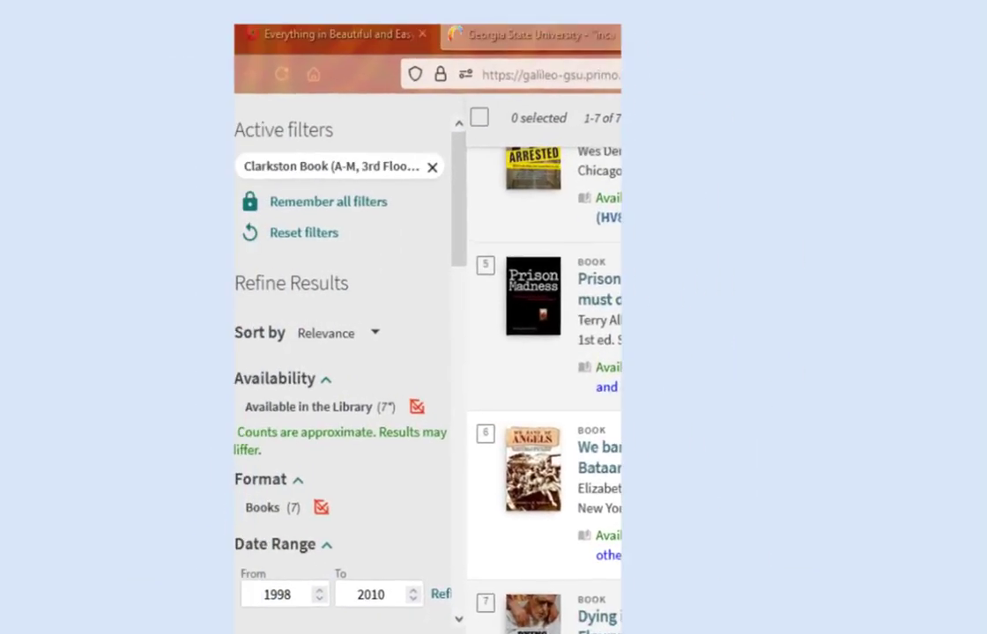
- Look through the refinement options and remove the active Clarkston Book location filter
{"action": "scroll", "coordinate": [374, 491], "scroll_direction": "down", "scroll_amount": 8}
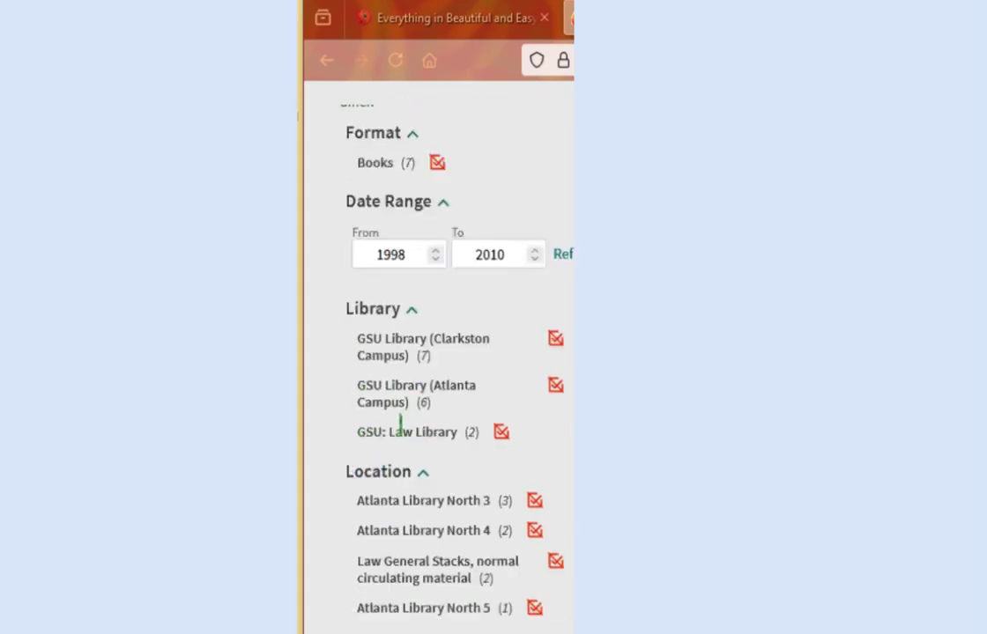
{"action": "scroll", "coordinate": [406, 432], "scroll_direction": "up", "scroll_amount": 3}
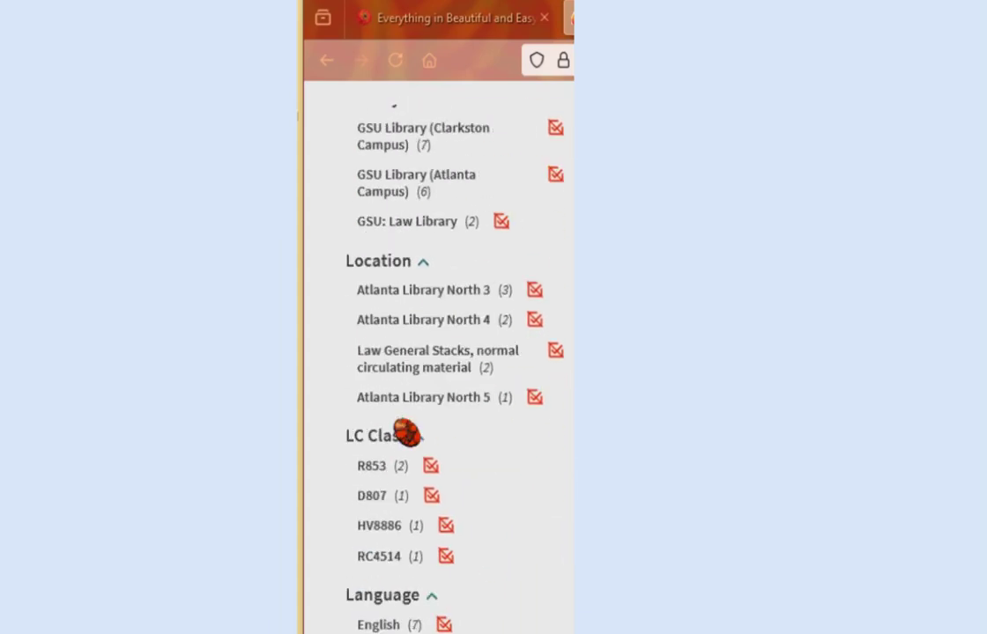
{"action": "scroll", "coordinate": [407, 432], "scroll_direction": "down", "scroll_amount": 9}
{"action": "scroll", "coordinate": [407, 432], "scroll_direction": "up", "scroll_amount": 3}
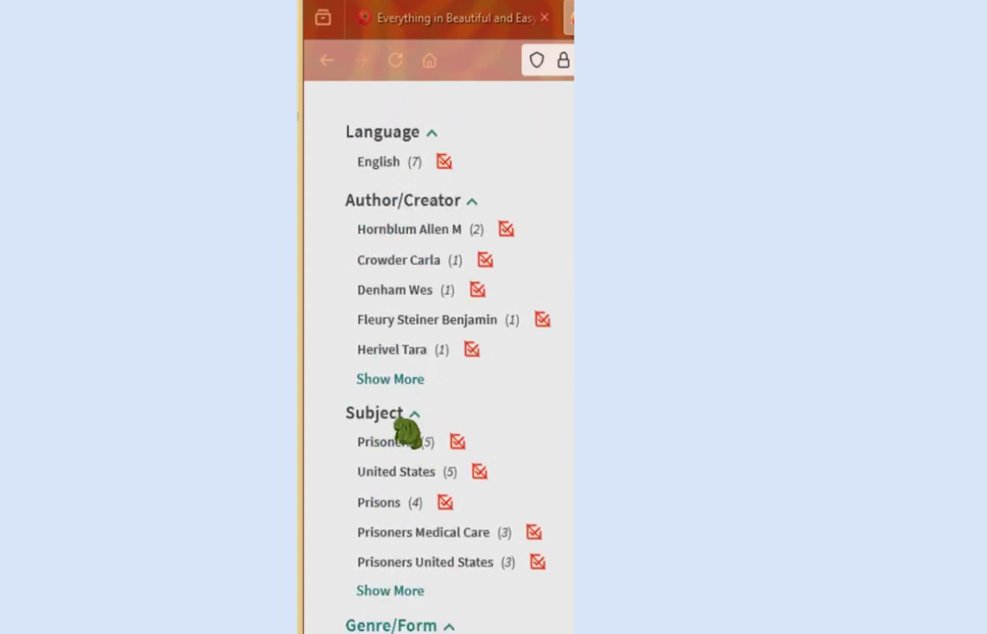
{"action": "scroll", "coordinate": [407, 431], "scroll_direction": "up", "scroll_amount": 6}
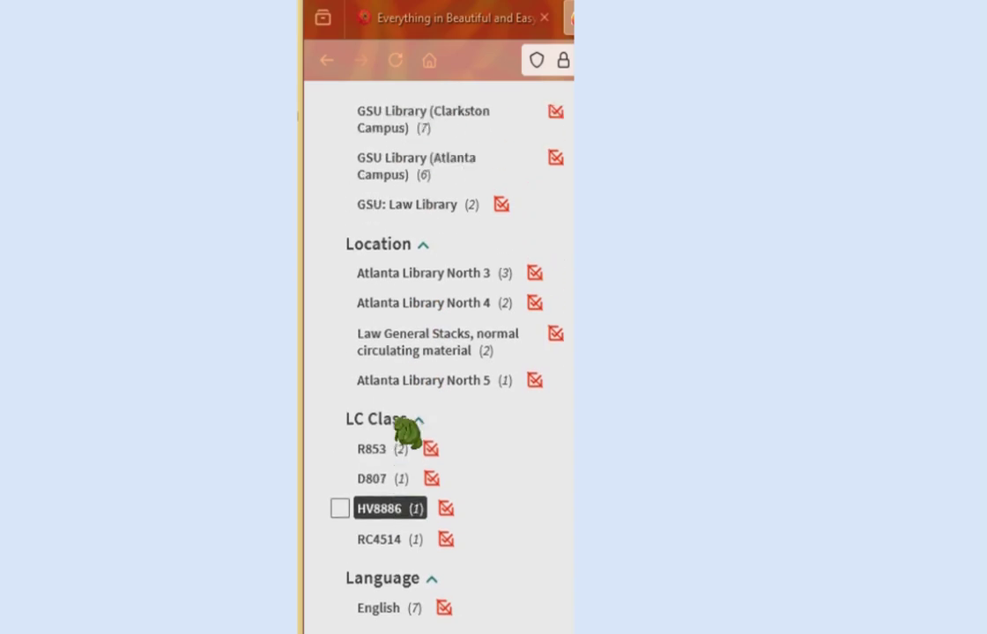
{"action": "scroll", "coordinate": [407, 432], "scroll_direction": "up", "scroll_amount": 6}
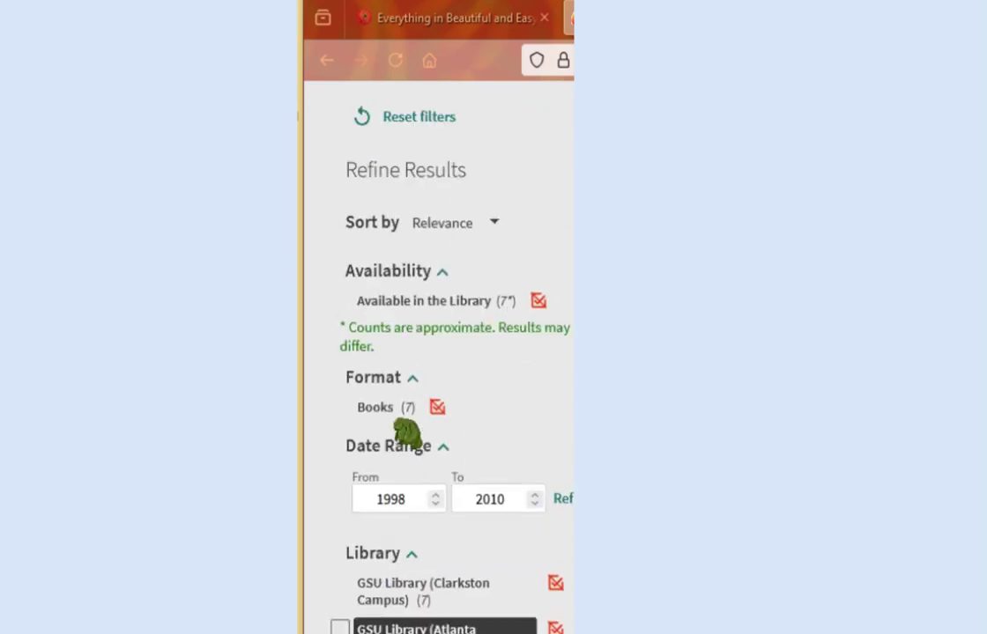
{"action": "scroll", "coordinate": [407, 431], "scroll_direction": "up", "scroll_amount": 3}
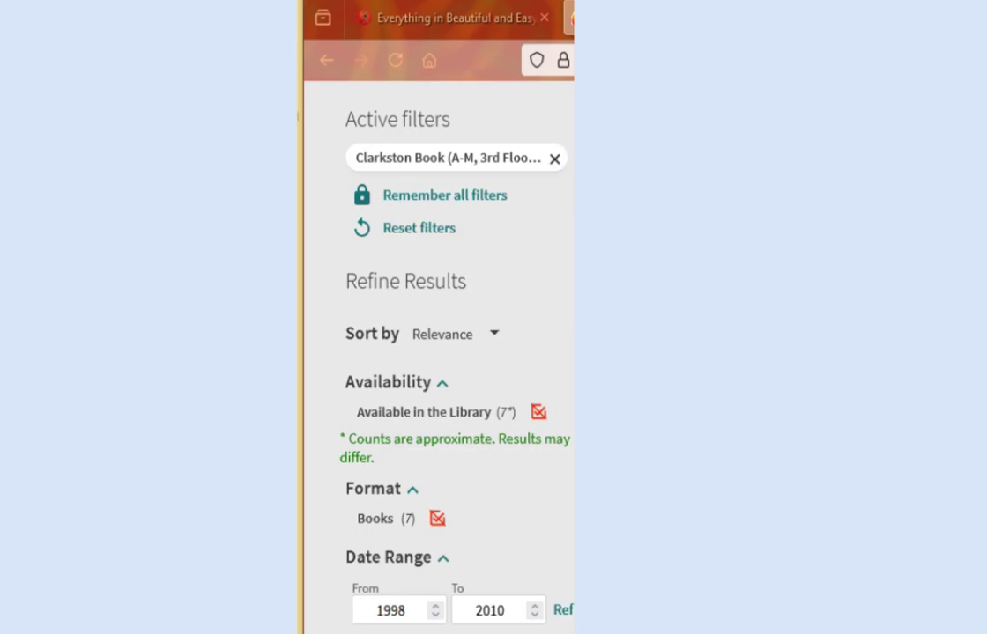
{"action": "left_click", "coordinate": [554, 159]}
- Limit the results to items with Full Access Online and look over the first entries
{"action": "scroll", "coordinate": [508, 376], "scroll_direction": "down", "scroll_amount": 3}
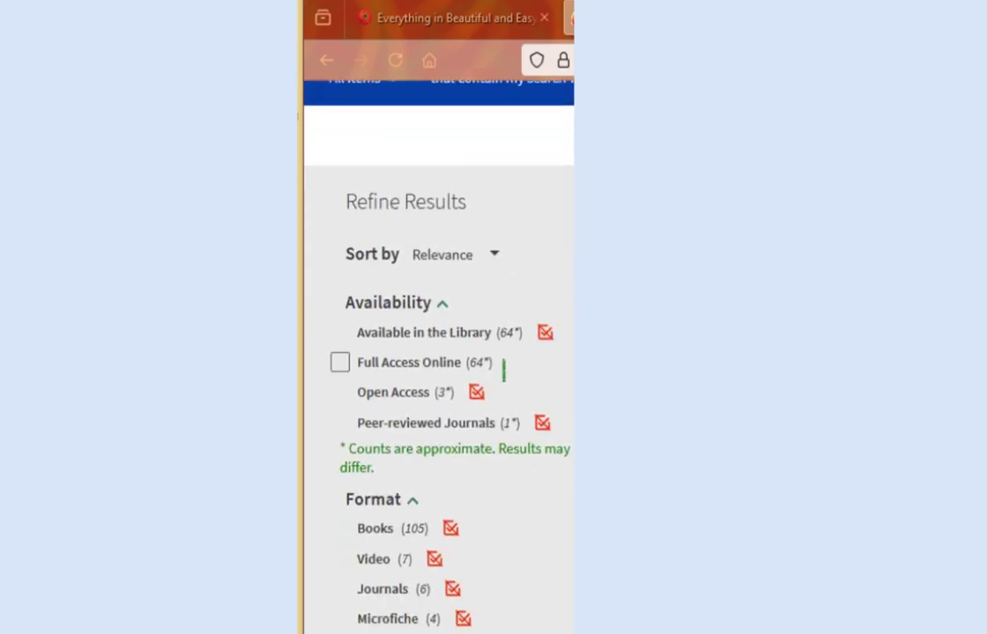
{"action": "left_click", "coordinate": [381, 375]}
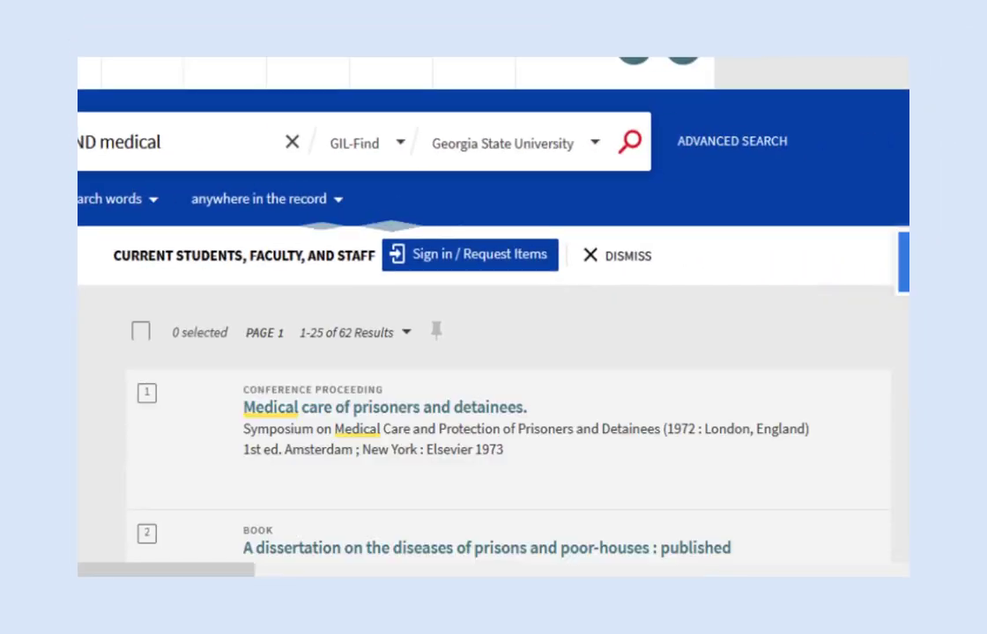
{"action": "scroll", "coordinate": [550, 342], "scroll_direction": "down", "scroll_amount": 1}
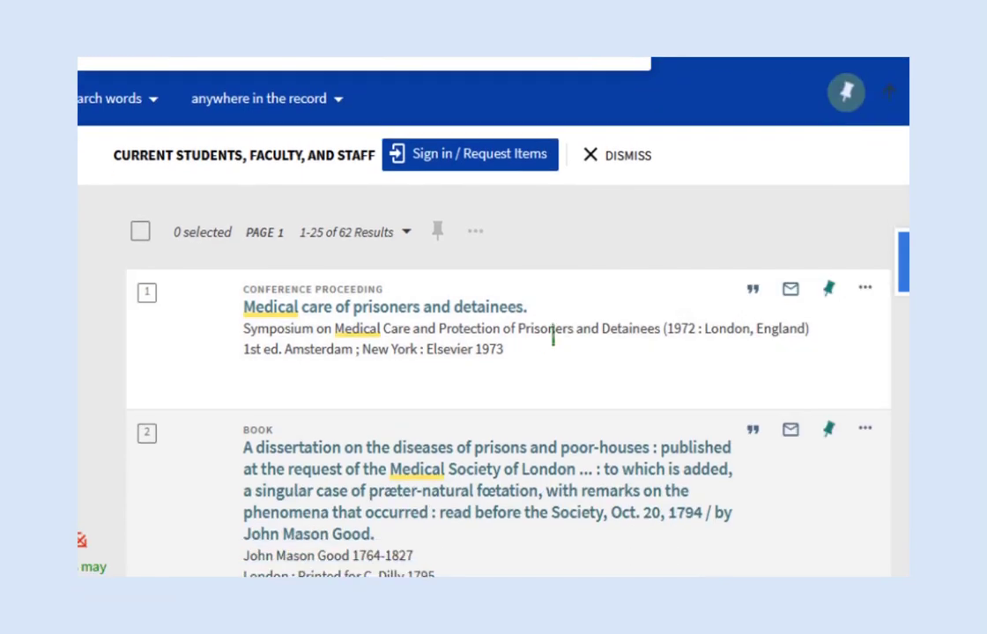
{"action": "scroll", "coordinate": [553, 336], "scroll_direction": "down", "scroll_amount": 1}
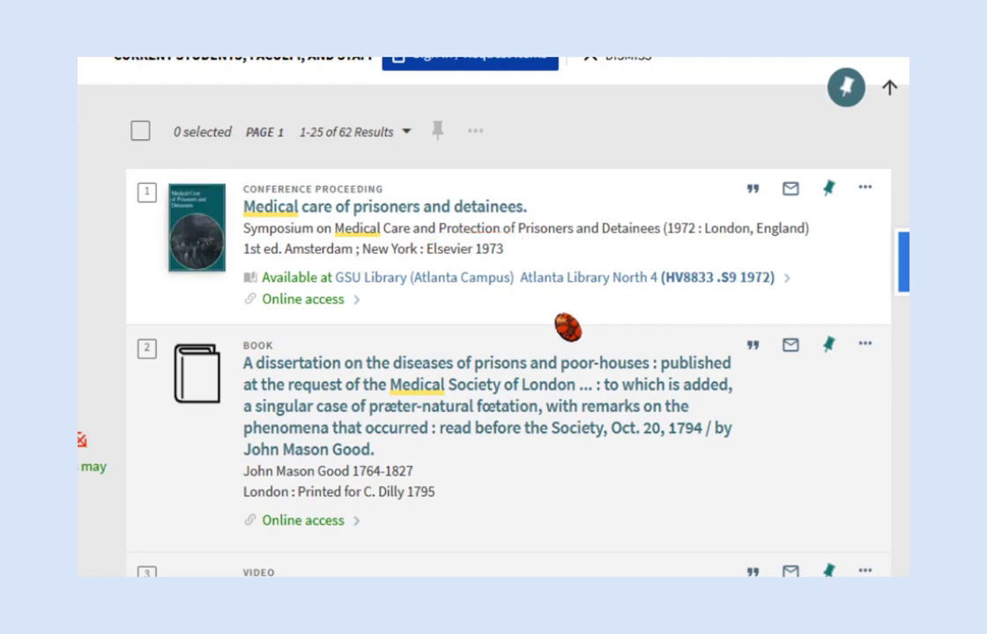
{"action": "scroll", "coordinate": [567, 328], "scroll_direction": "down", "scroll_amount": 2}
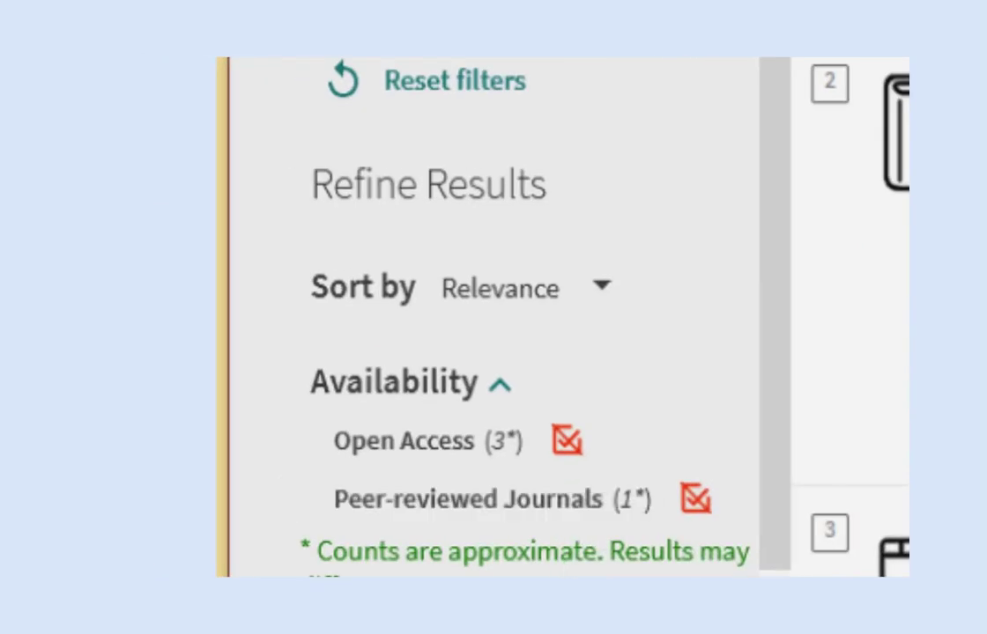
- Refine the date range to start from 2019 and look over the narrowed results
{"action": "scroll", "coordinate": [560, 544], "scroll_direction": "down", "scroll_amount": 3}
{"action": "scroll", "coordinate": [469, 562], "scroll_direction": "down", "scroll_amount": 2}
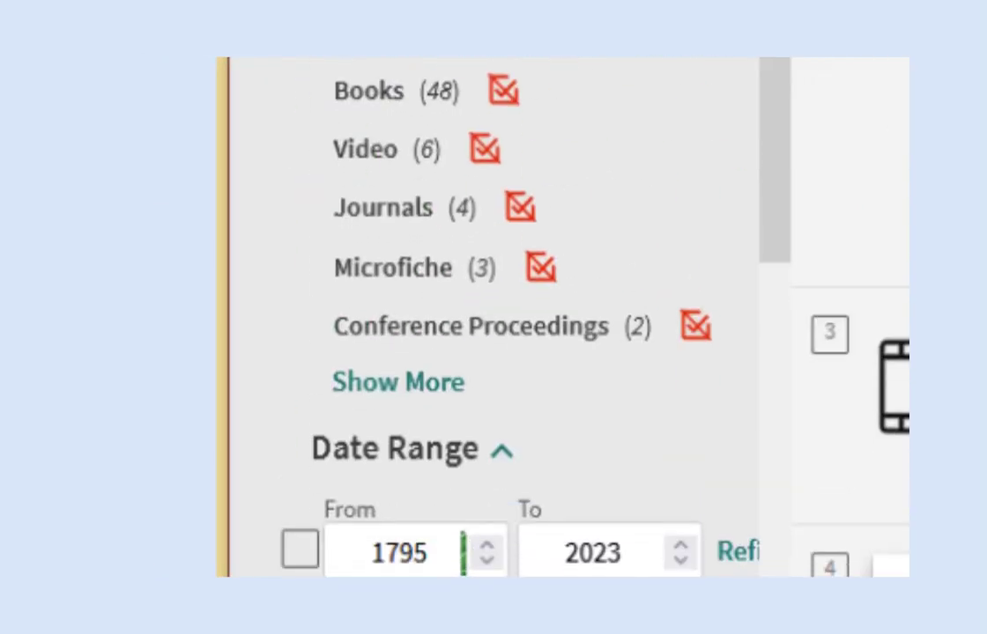
{"action": "left_click", "coordinate": [462, 553]}
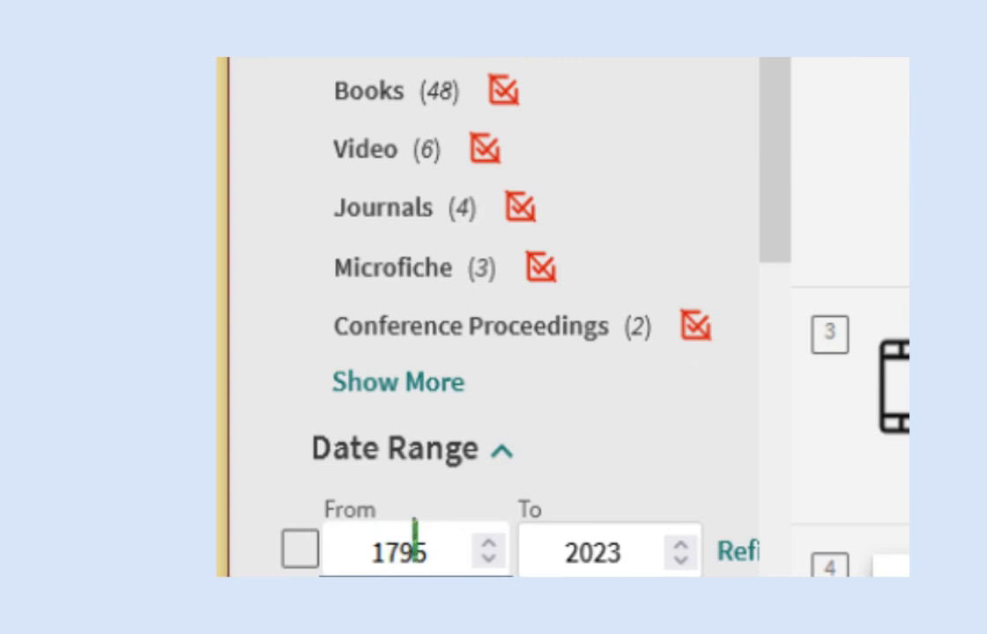
{"action": "left_click_drag", "start_coordinate": [442, 542], "coordinate": [323, 542]}
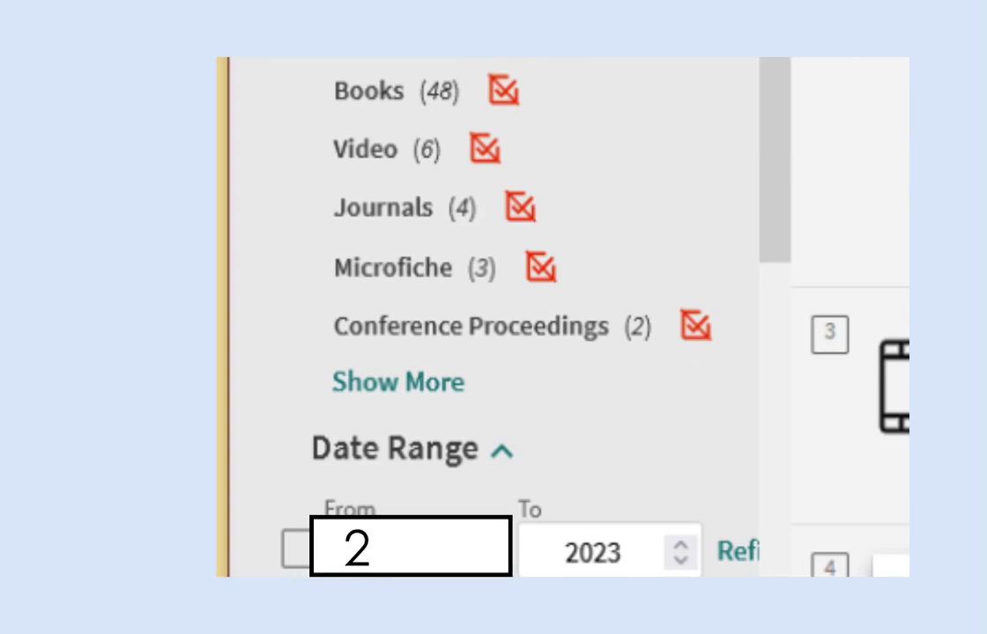
{"action": "type", "text": "2019"}
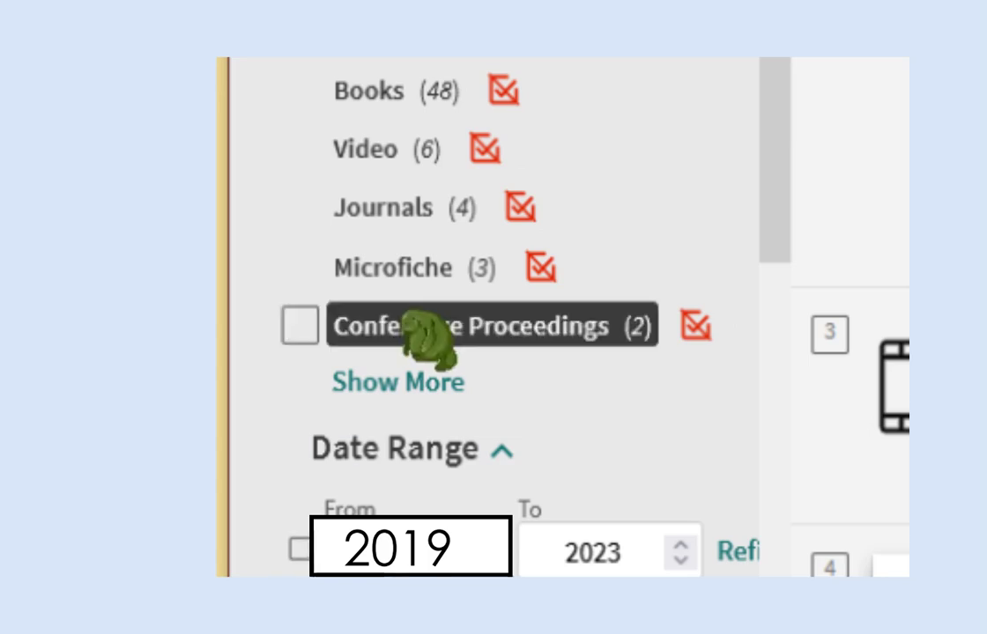
{"action": "left_click", "coordinate": [738, 553]}
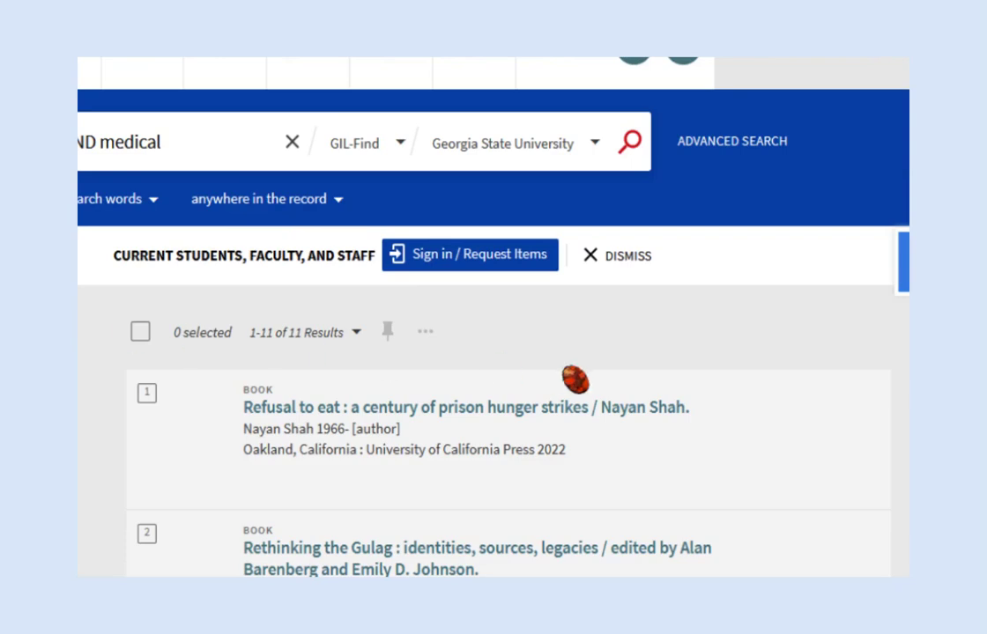
{"action": "scroll", "coordinate": [739, 377], "scroll_direction": "down", "scroll_amount": 1}
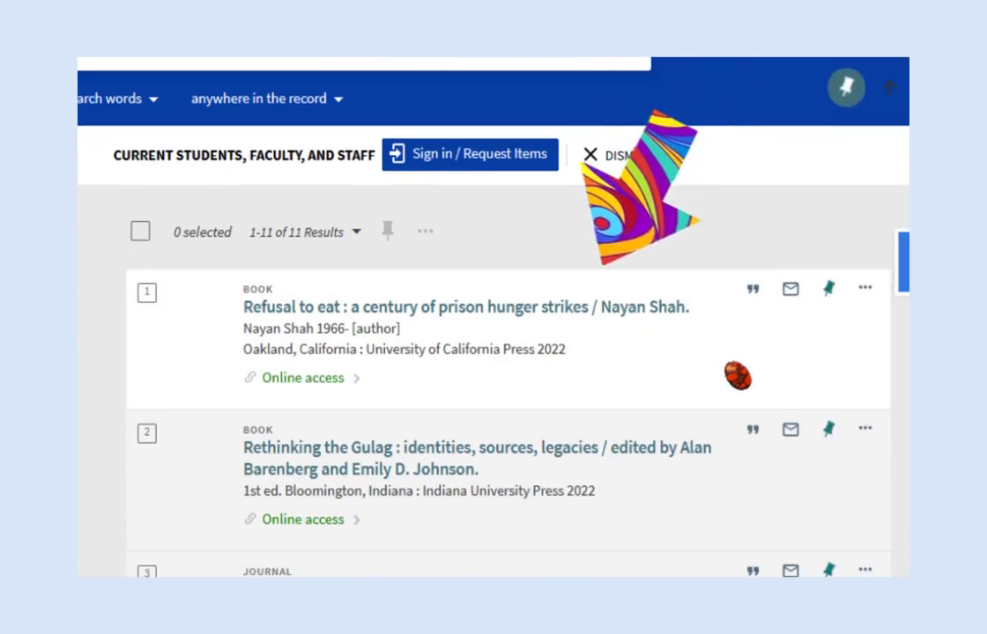
{"action": "scroll", "coordinate": [738, 377], "scroll_direction": "down", "scroll_amount": 2}
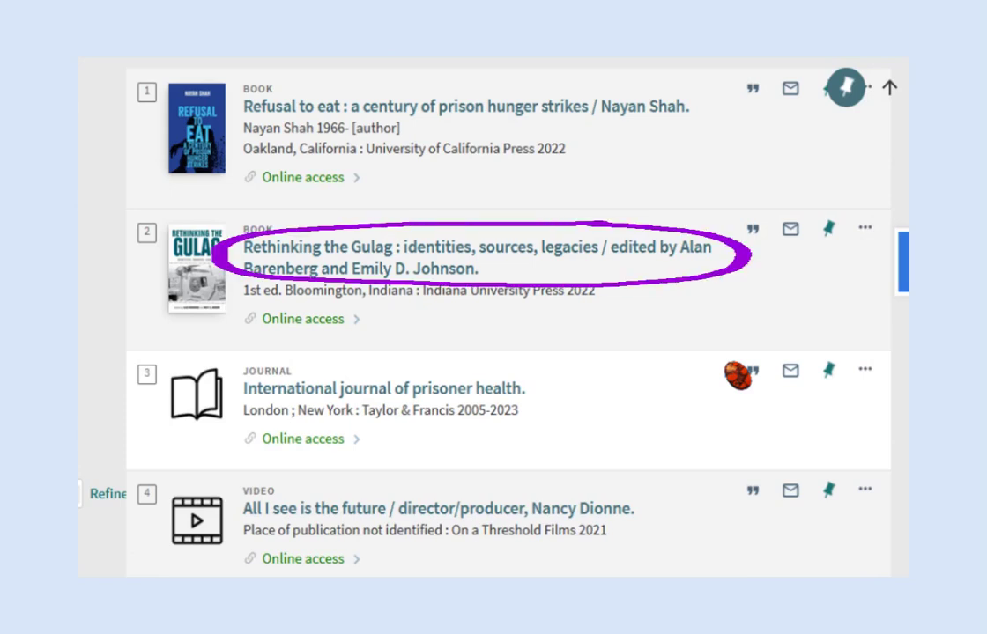
{"action": "scroll", "coordinate": [734, 346], "scroll_direction": "down", "scroll_amount": 2}
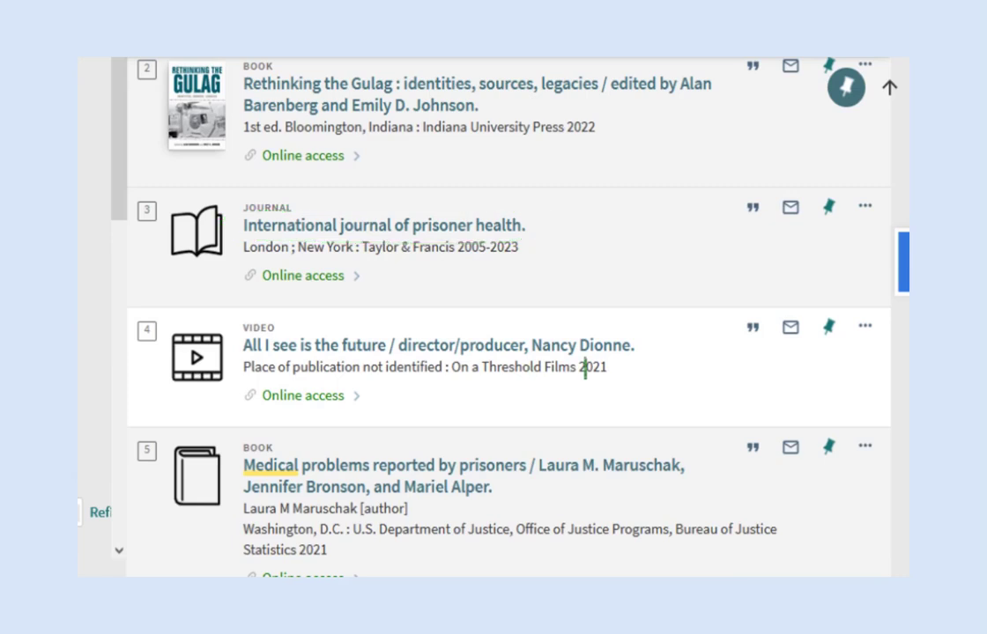
{"action": "scroll", "coordinate": [583, 366], "scroll_direction": "down", "scroll_amount": 4}
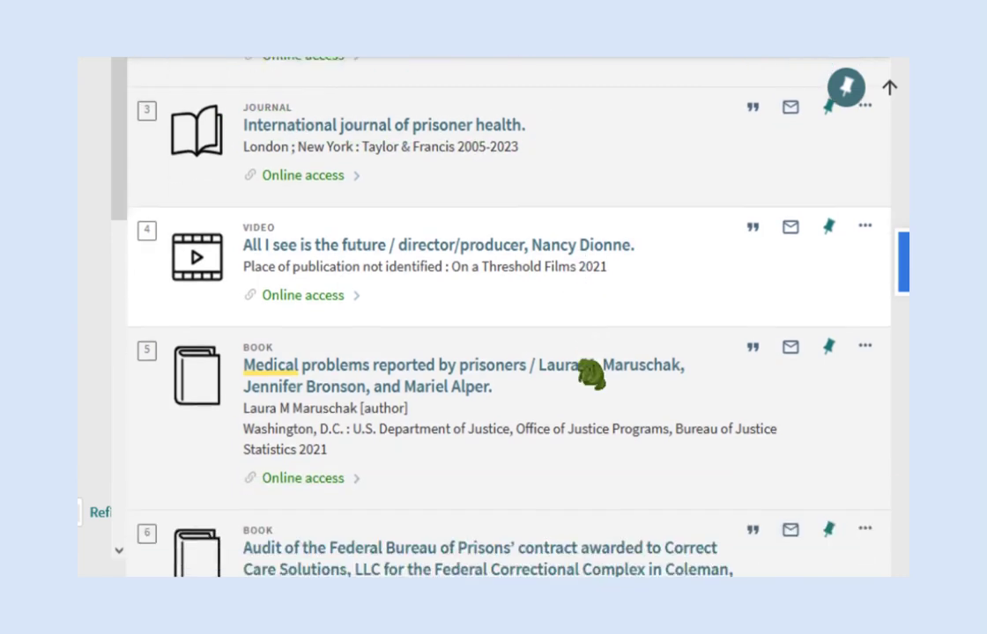
- Examine the titles, formats, publishers and publication years of all the date-filtered online results, down to the end of the list
{"action": "scroll", "coordinate": [591, 375], "scroll_direction": "up", "scroll_amount": 1}
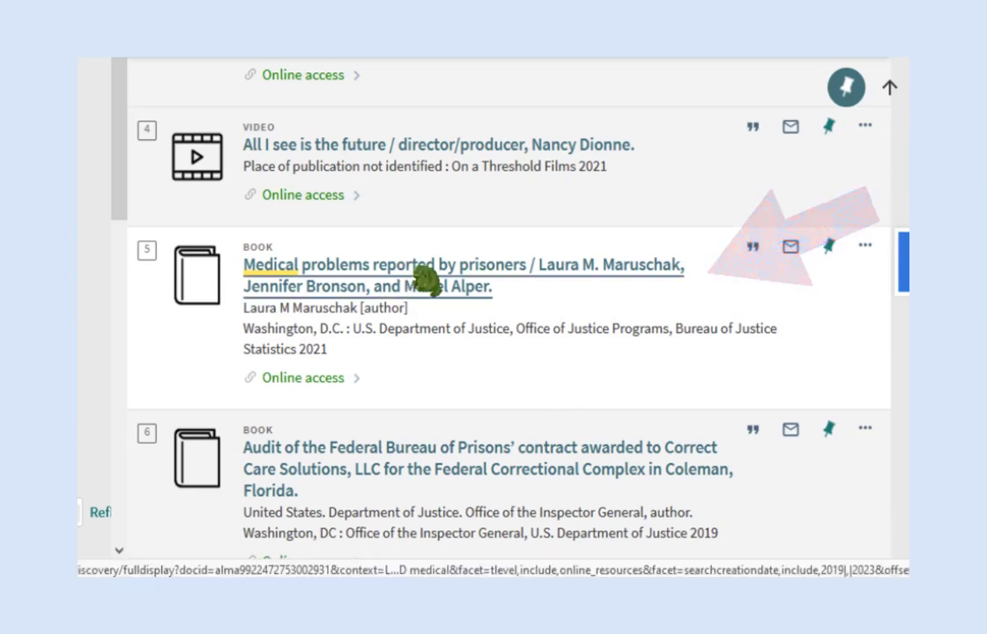
{"action": "scroll", "coordinate": [535, 308], "scroll_direction": "down", "scroll_amount": 3}
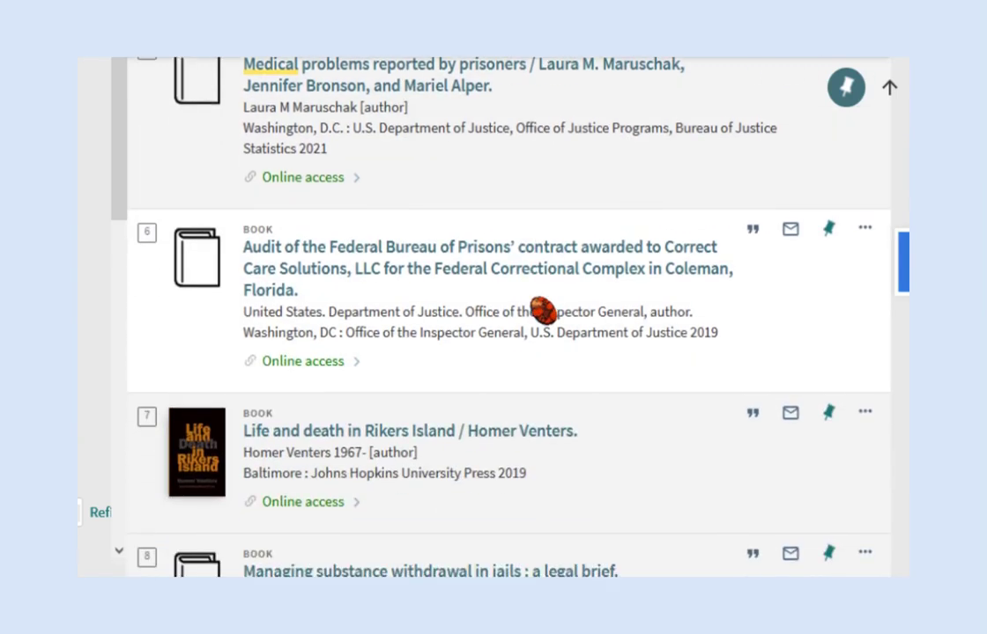
{"action": "scroll", "coordinate": [540, 310], "scroll_direction": "down", "scroll_amount": 2}
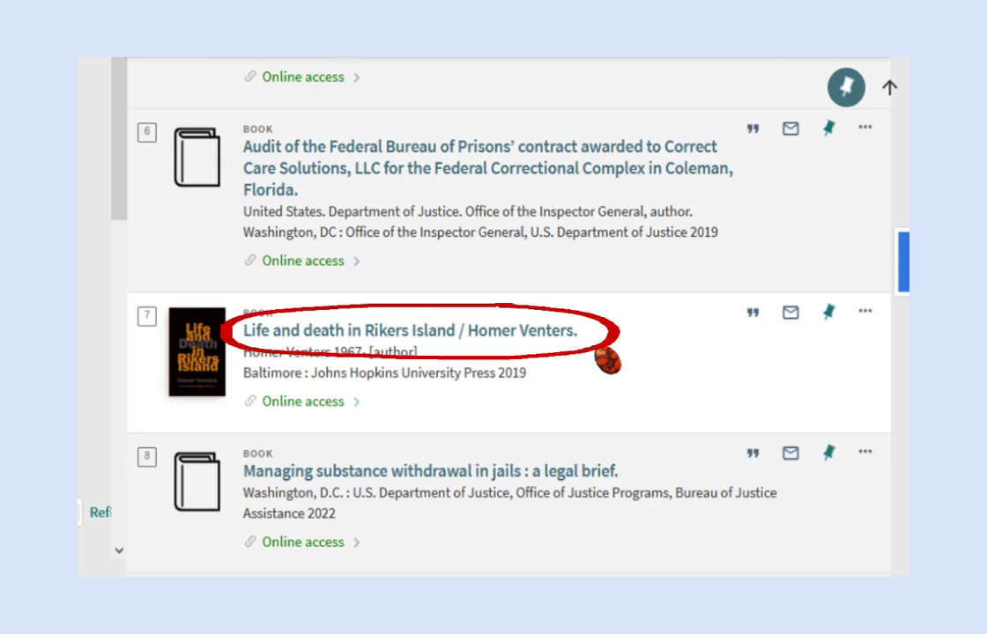
{"action": "scroll", "coordinate": [608, 360], "scroll_direction": "down", "scroll_amount": 5}
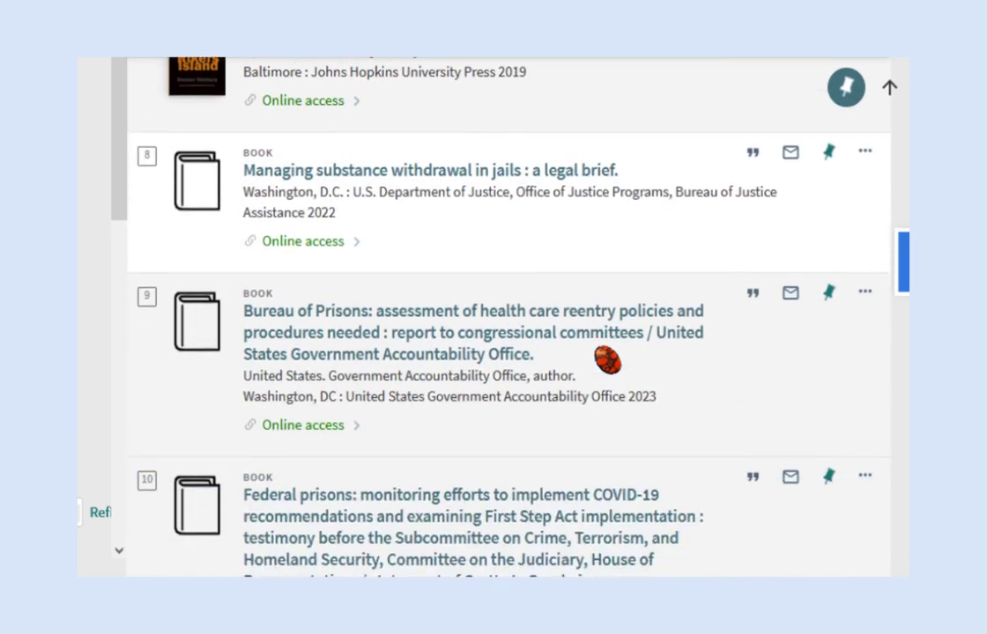
{"action": "scroll", "coordinate": [608, 361], "scroll_direction": "down", "scroll_amount": 2}
{"action": "scroll", "coordinate": [608, 360], "scroll_direction": "up", "scroll_amount": 4}
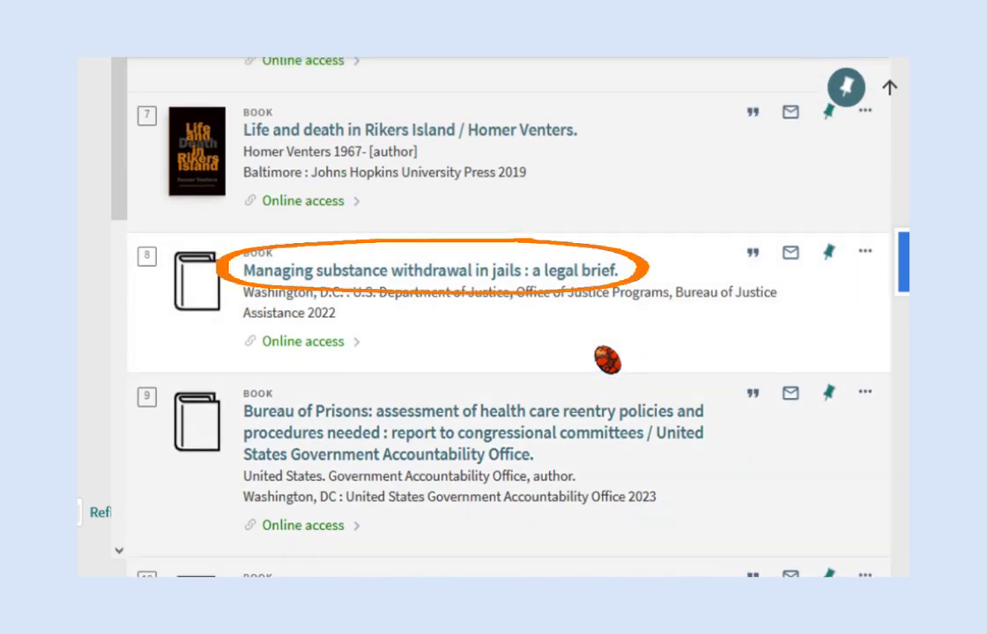
{"action": "scroll", "coordinate": [608, 361], "scroll_direction": "down", "scroll_amount": 6}
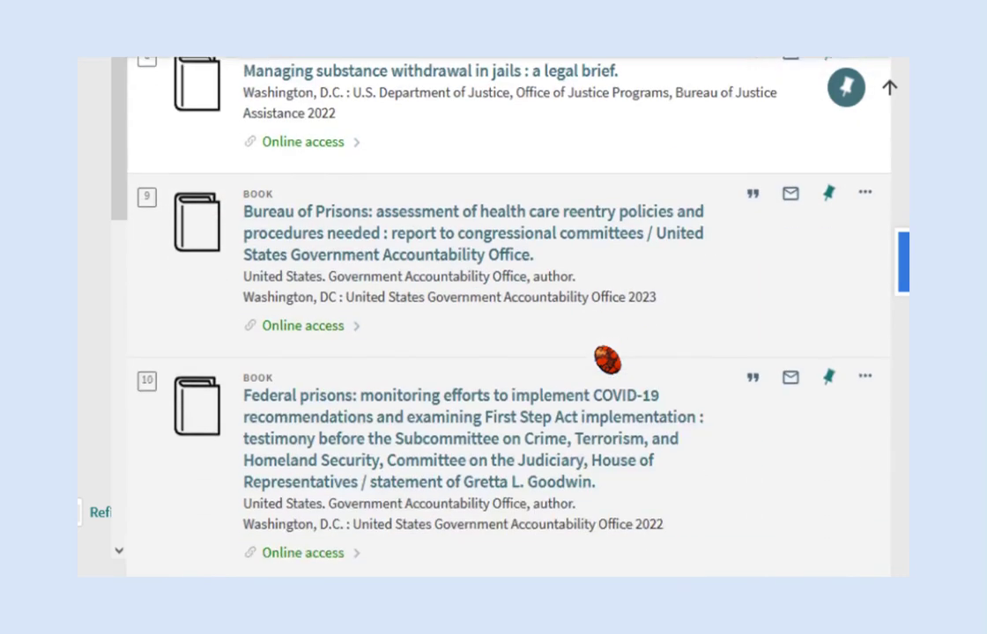
{"action": "scroll", "coordinate": [608, 360], "scroll_direction": "down", "scroll_amount": 1}
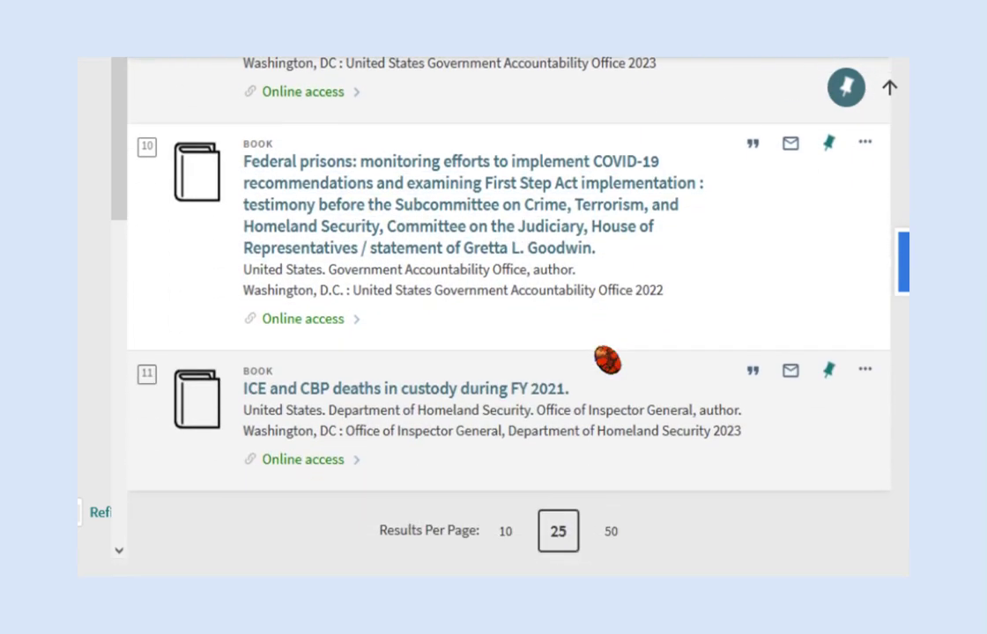
{"action": "scroll", "coordinate": [608, 360], "scroll_direction": "up", "scroll_amount": 15}
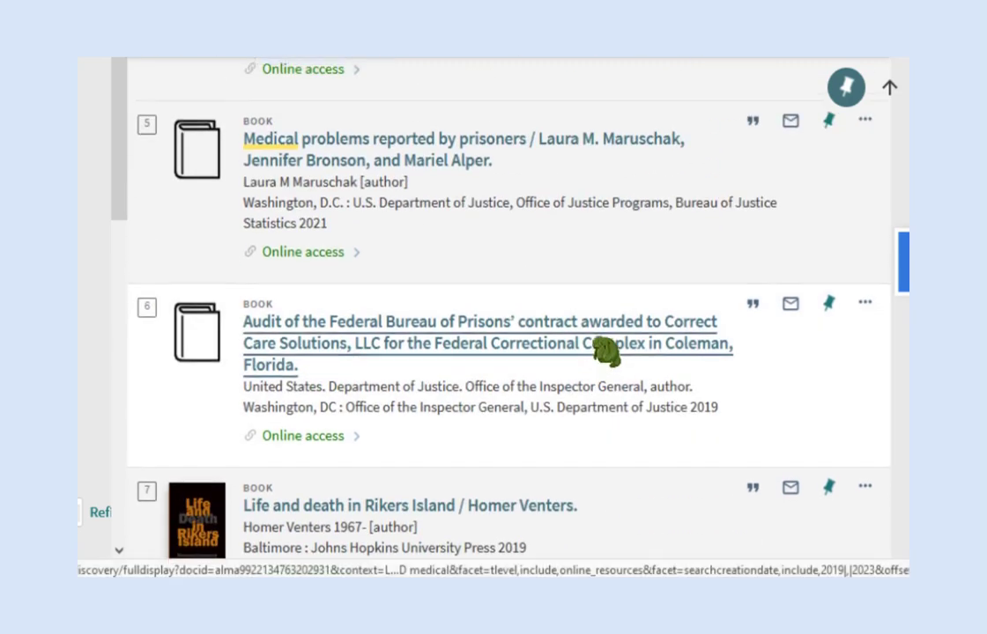
{"action": "scroll", "coordinate": [603, 347], "scroll_direction": "up", "scroll_amount": 4}
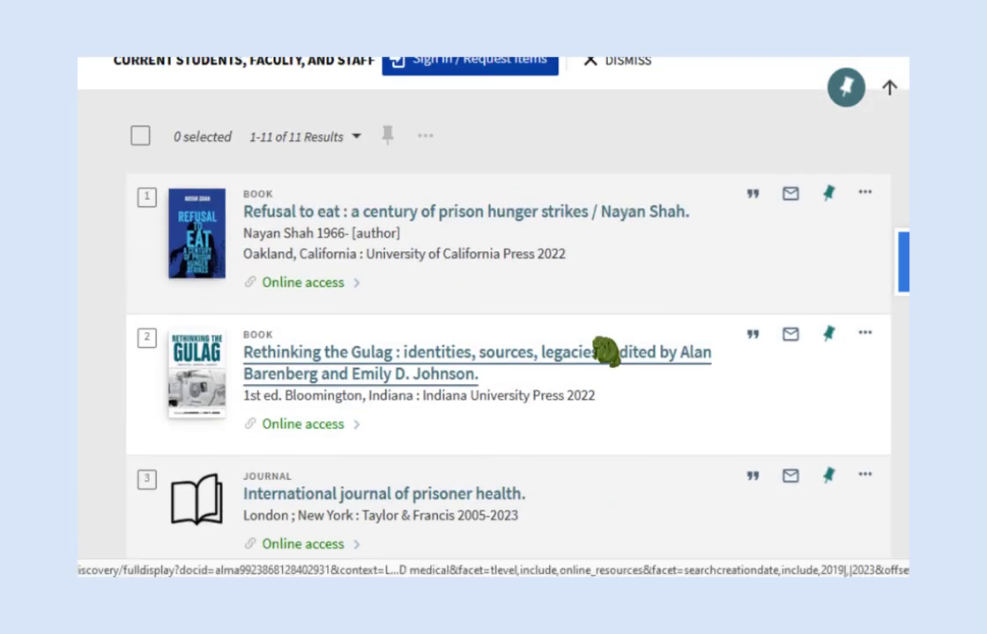
- Open the full-text PDF of "Medical problems reported by prisoners" through the U.S. Government Publishing Office (GPO) Electronic Collection
{"action": "scroll", "coordinate": [606, 353], "scroll_direction": "down", "scroll_amount": 5}
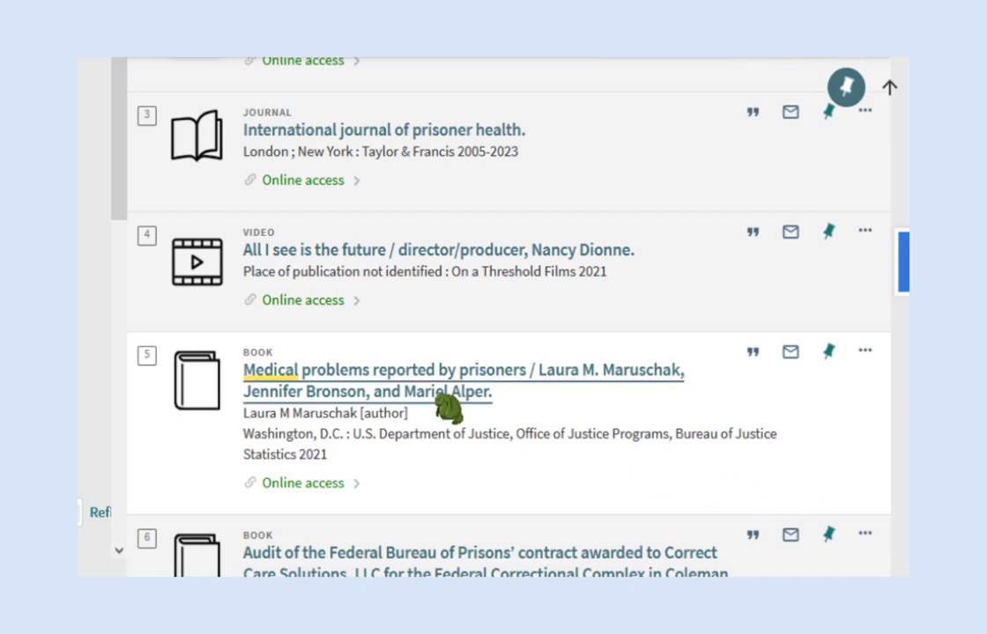
{"action": "left_click", "coordinate": [319, 486]}
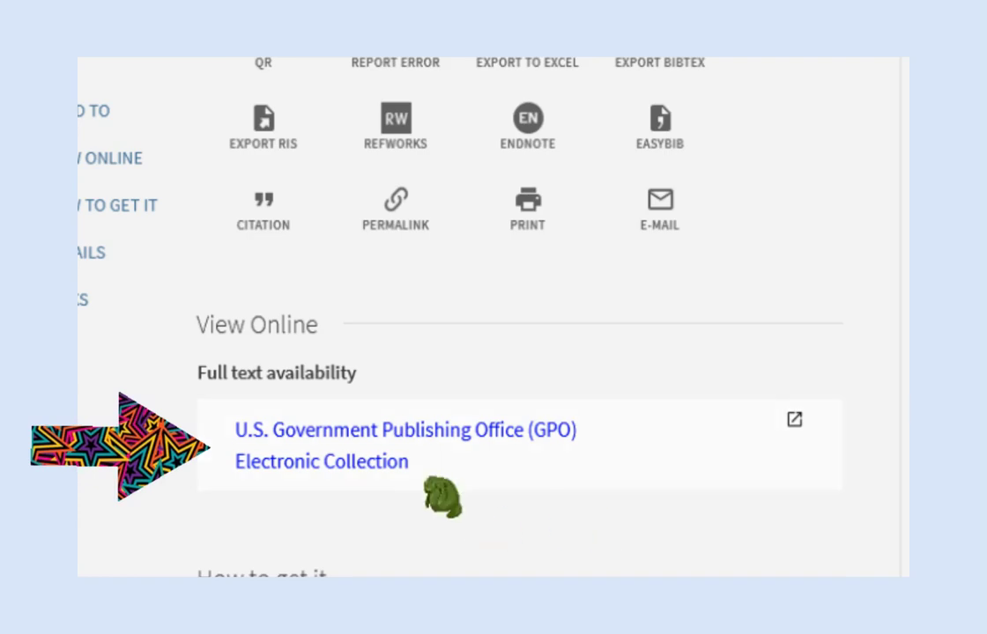
{"action": "left_click", "coordinate": [463, 440]}
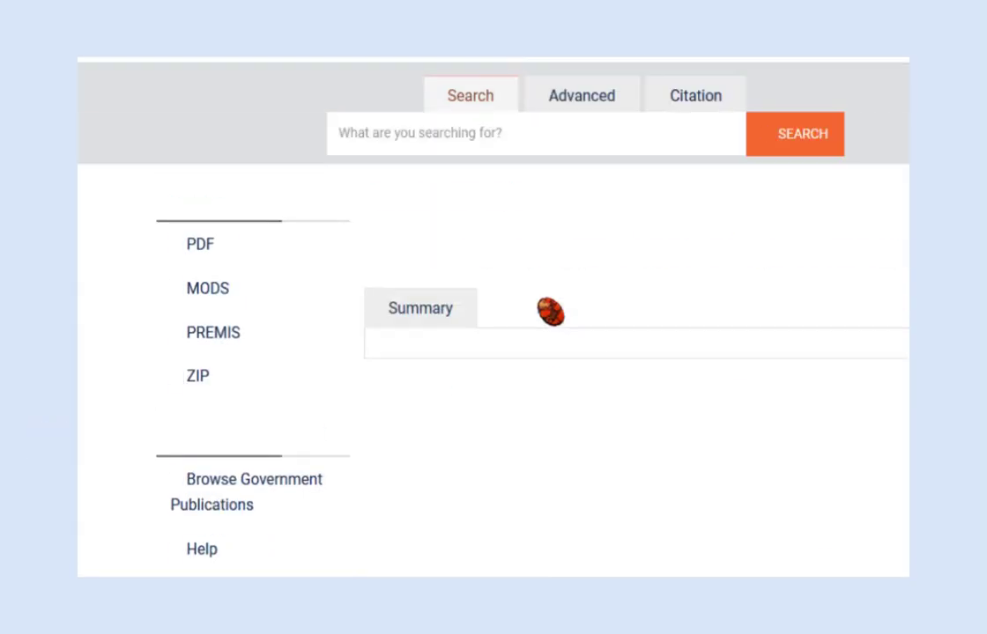
{"action": "left_click", "coordinate": [202, 247]}
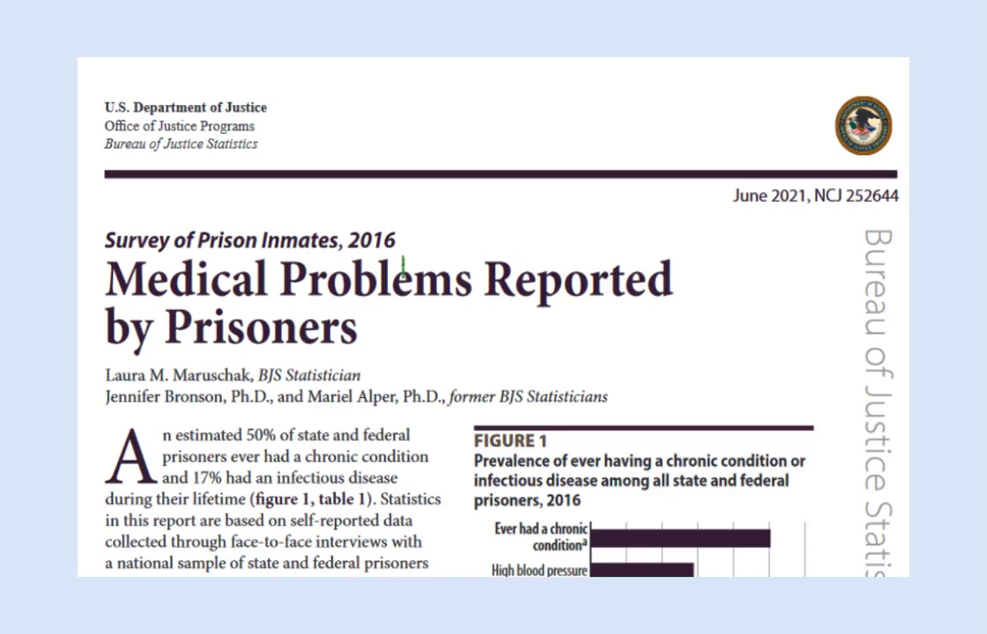
- Skim the report's prevalence figure, highlights, other key findings, list of tables and Table 1 on chronic conditions and infectious diseases
{"action": "scroll", "coordinate": [587, 253], "scroll_direction": "down", "scroll_amount": 10}
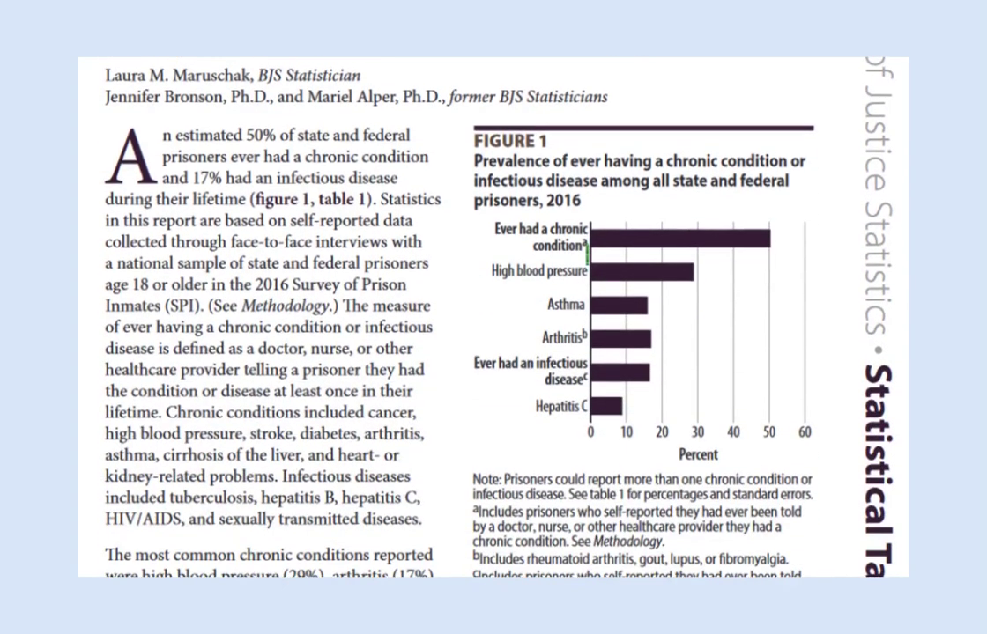
{"action": "scroll", "coordinate": [592, 260], "scroll_direction": "down", "scroll_amount": 5}
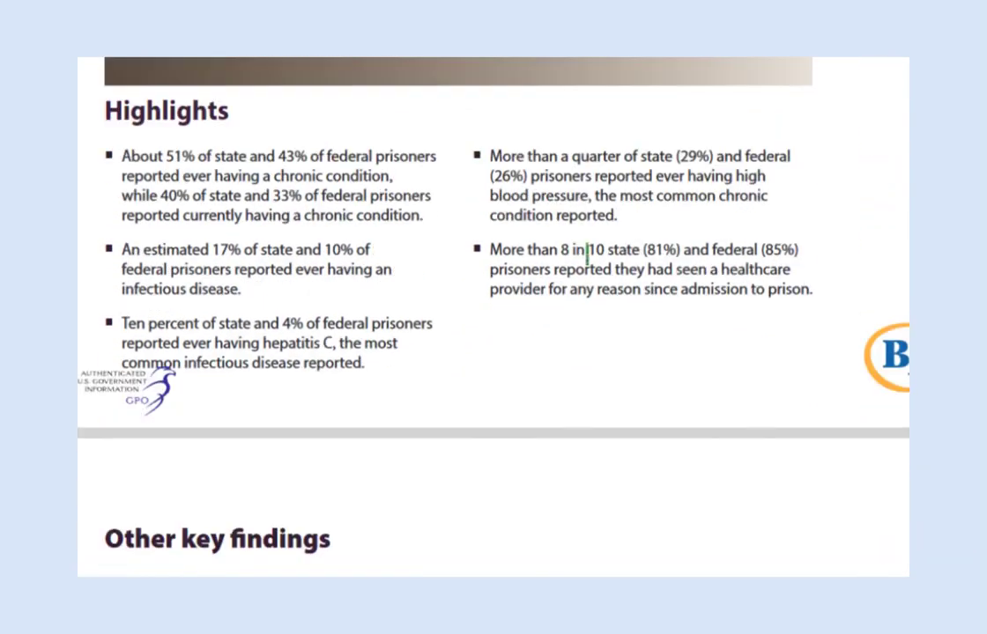
{"action": "scroll", "coordinate": [592, 261], "scroll_direction": "down", "scroll_amount": 10}
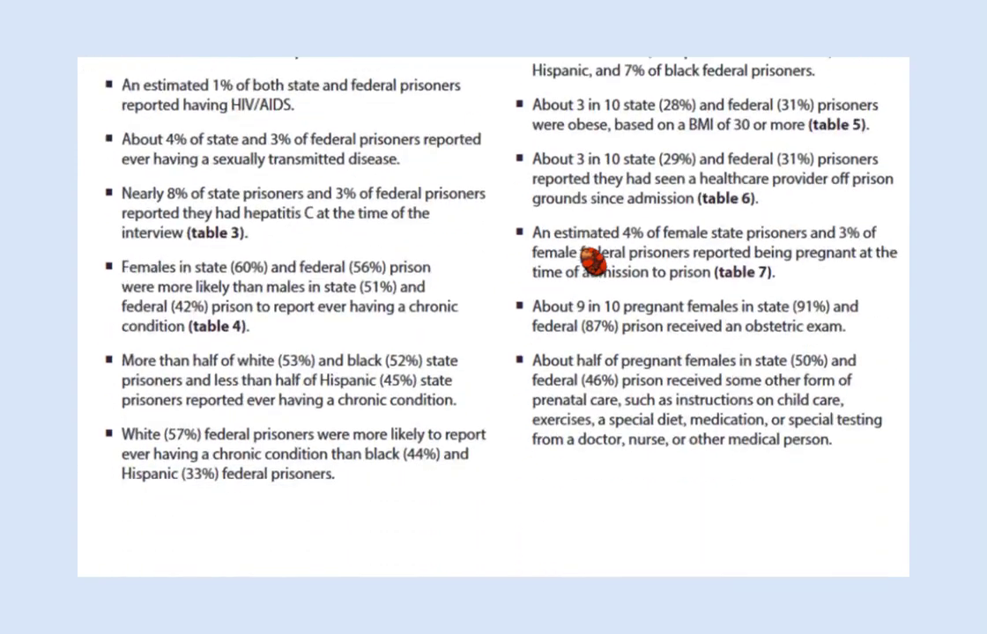
{"action": "scroll", "coordinate": [593, 262], "scroll_direction": "down", "scroll_amount": 10}
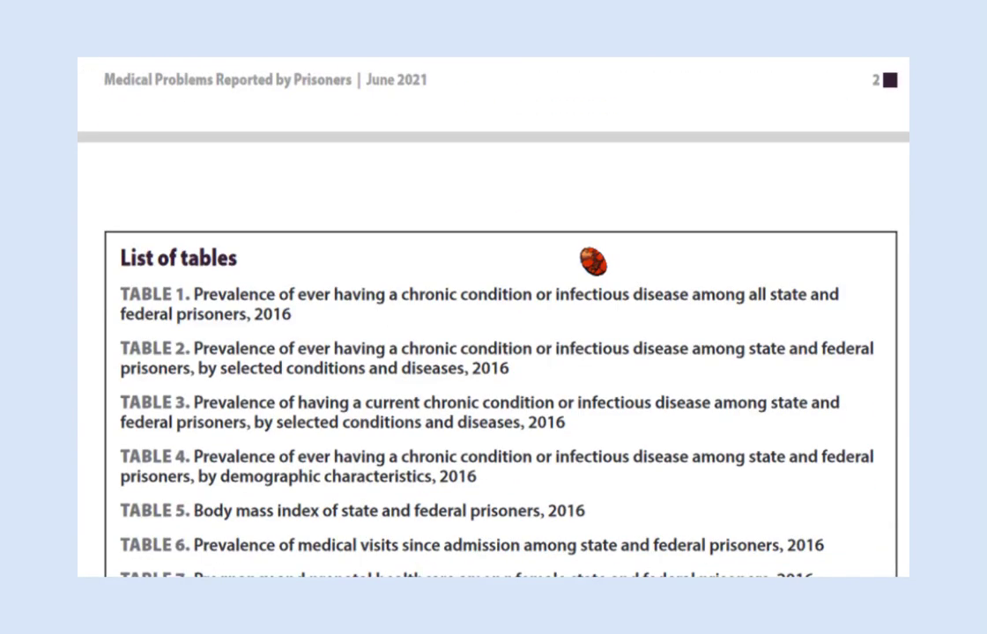
{"action": "scroll", "coordinate": [592, 261], "scroll_direction": "down", "scroll_amount": 4}
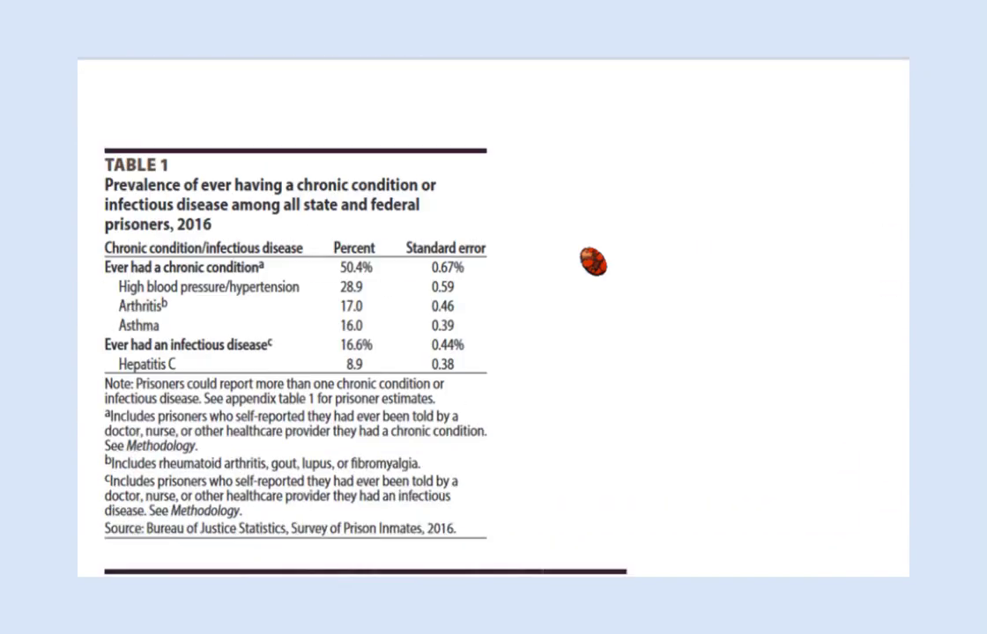